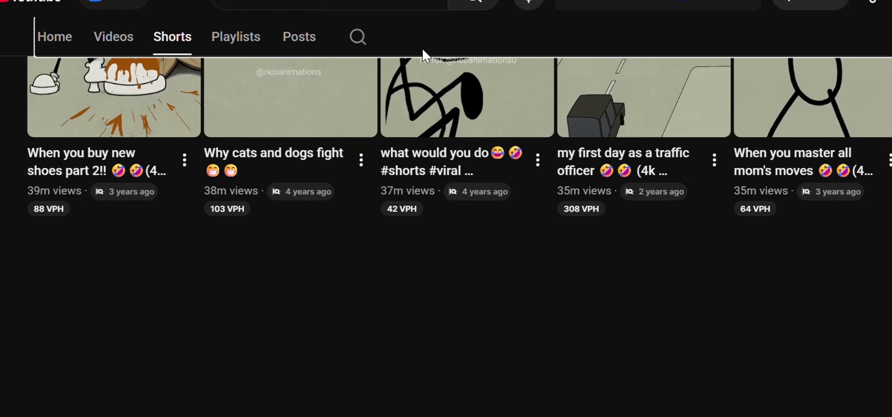
- Review the animation channel's most popular Shorts and its statistics on views, subscribers, earnings and upload frequency
{"action": "scroll", "coordinate": [422, 48], "scroll_direction": "up", "scroll_amount": 20}
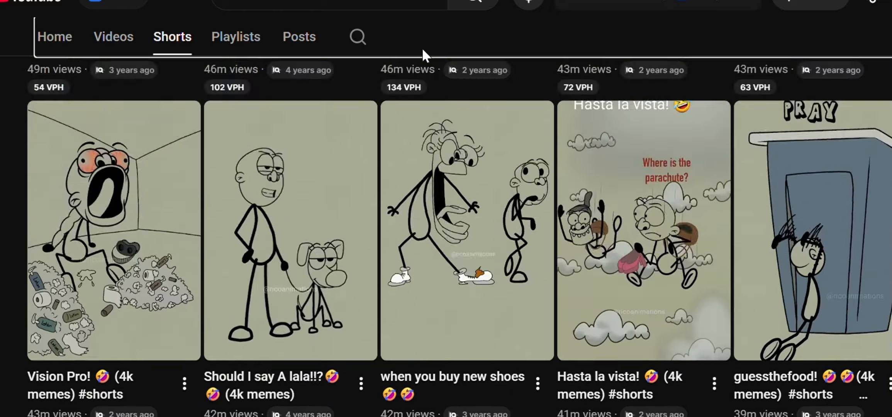
{"action": "scroll", "coordinate": [422, 48], "scroll_direction": "up", "scroll_amount": 10}
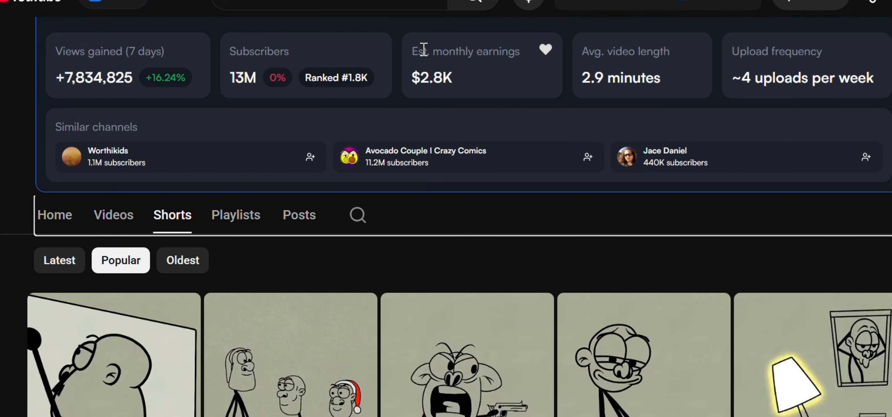
{"action": "scroll", "coordinate": [423, 48], "scroll_direction": "down", "scroll_amount": 2}
{"action": "scroll", "coordinate": [424, 48], "scroll_direction": "up", "scroll_amount": 2}
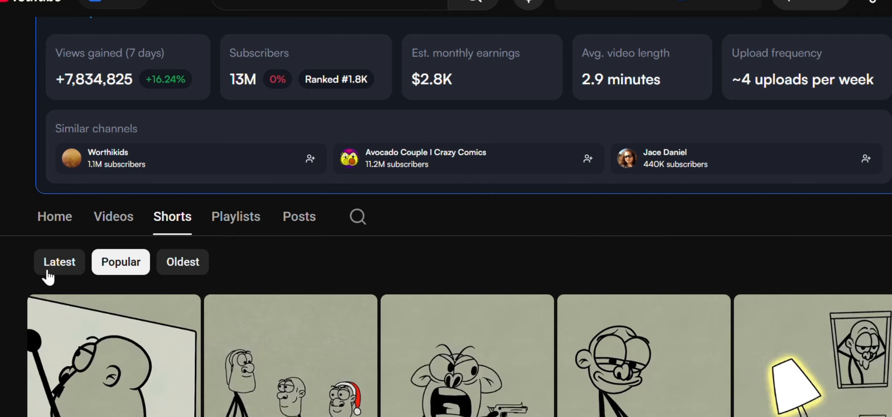
- Sort the channel's Shorts by latest and examine the view counts and upload ages of recent stickman videos
{"action": "left_click", "coordinate": [60, 266]}
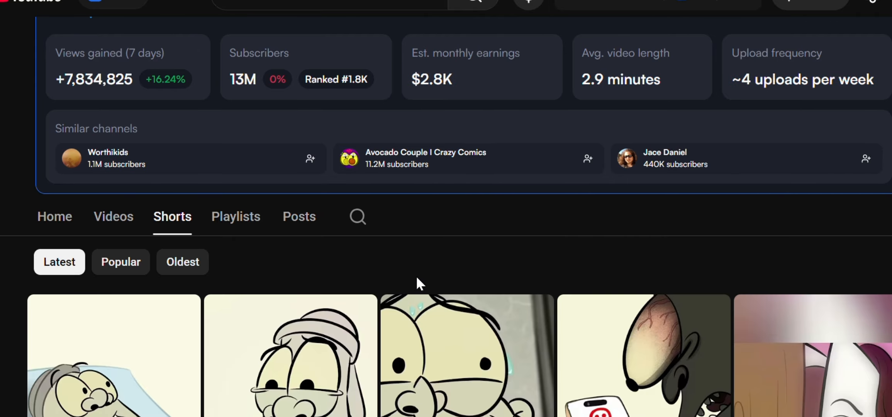
{"action": "scroll", "coordinate": [416, 276], "scroll_direction": "down", "scroll_amount": 5}
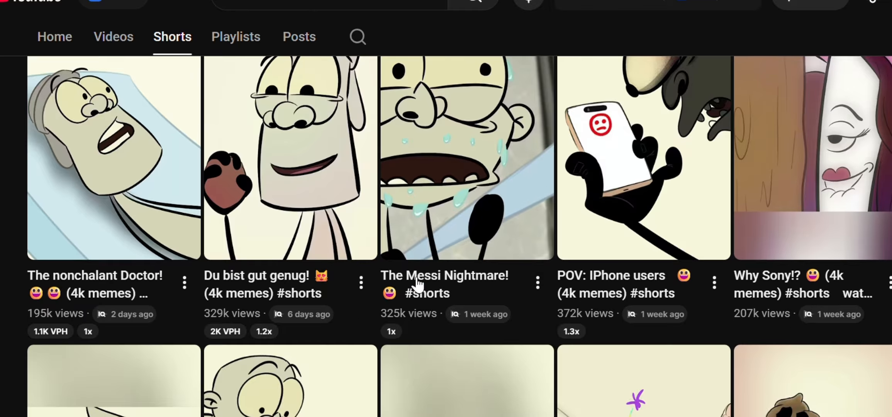
{"action": "scroll", "coordinate": [417, 284], "scroll_direction": "down", "scroll_amount": 9}
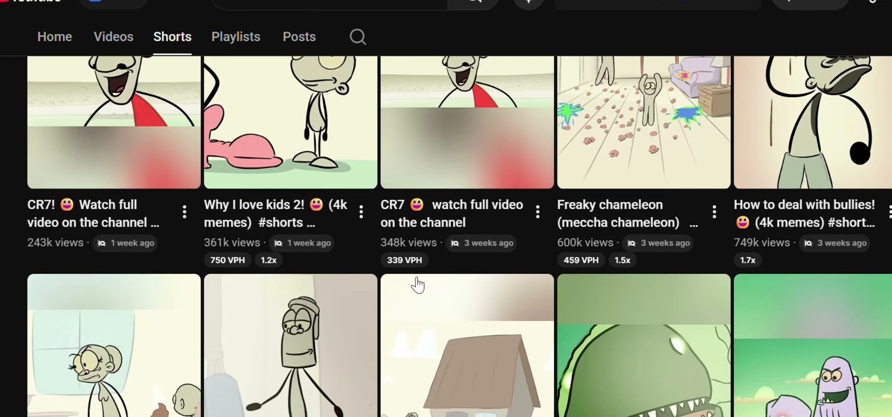
{"action": "scroll", "coordinate": [416, 284], "scroll_direction": "down", "scroll_amount": 9}
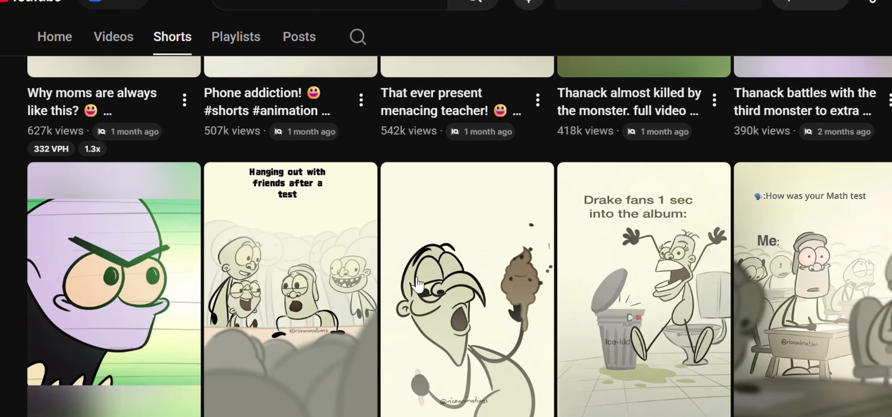
{"action": "scroll", "coordinate": [416, 285], "scroll_direction": "down", "scroll_amount": 18}
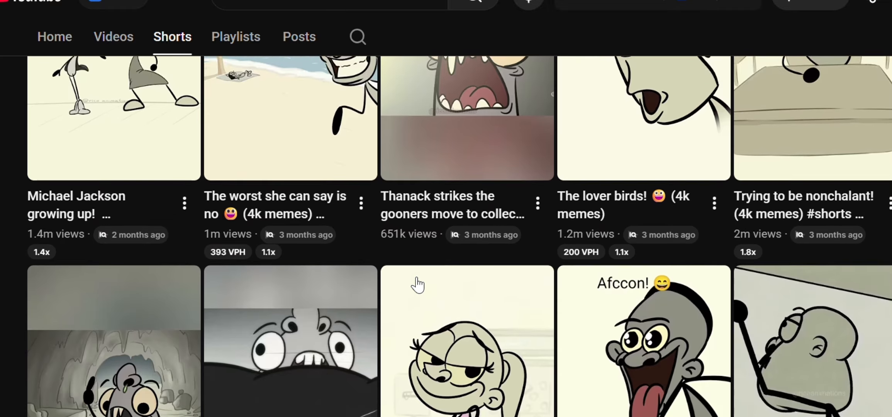
{"action": "scroll", "coordinate": [417, 285], "scroll_direction": "down", "scroll_amount": 12}
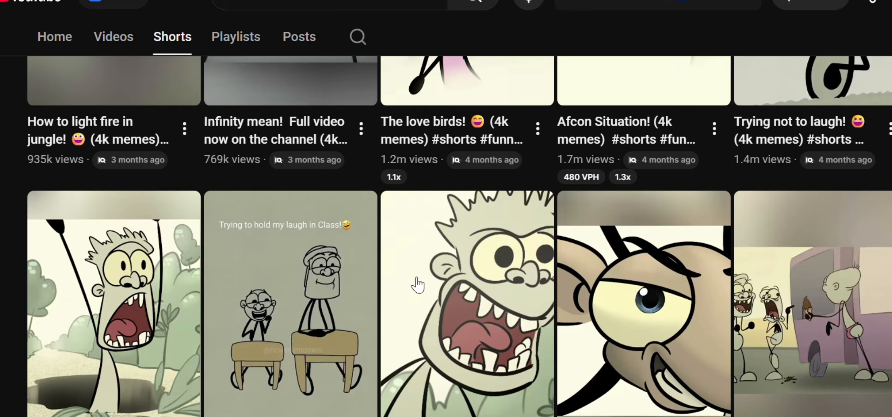
{"action": "scroll", "coordinate": [417, 285], "scroll_direction": "down", "scroll_amount": 16}
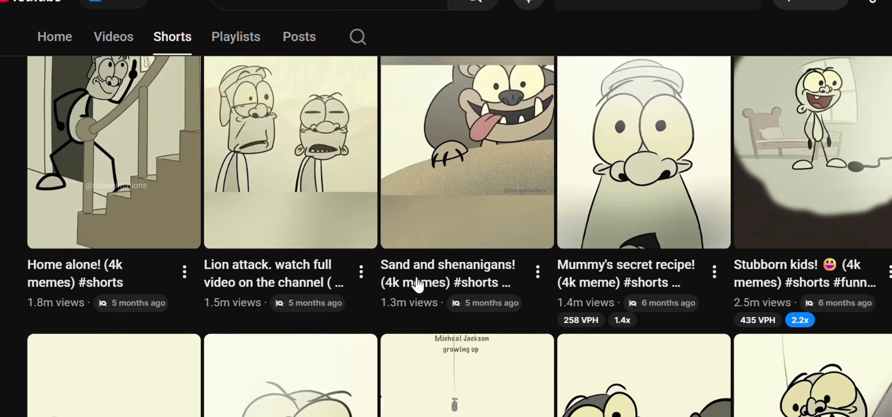
{"action": "scroll", "coordinate": [417, 285], "scroll_direction": "down", "scroll_amount": 8}
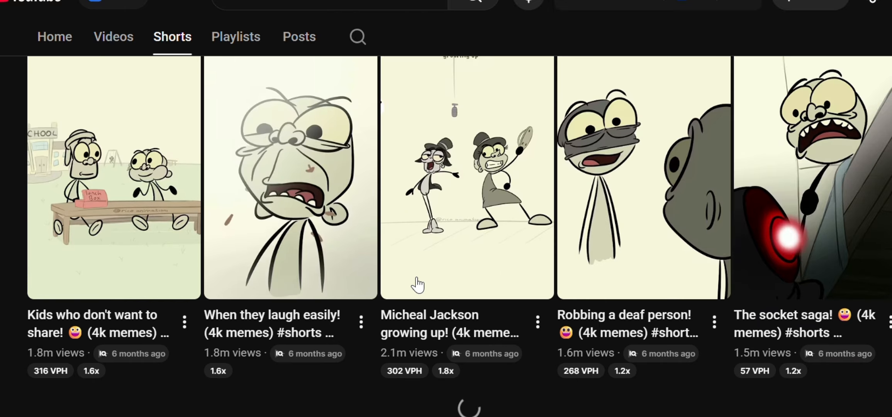
{"action": "scroll", "coordinate": [417, 284], "scroll_direction": "down", "scroll_amount": 6}
{"action": "scroll", "coordinate": [418, 285], "scroll_direction": "down", "scroll_amount": 1}
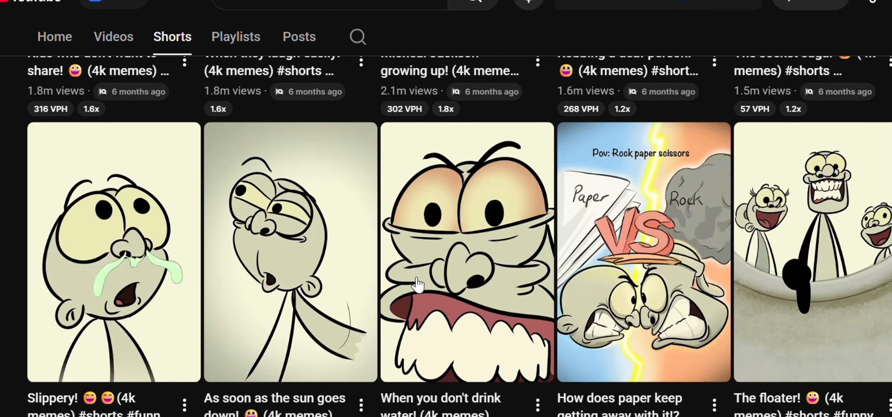
{"action": "scroll", "coordinate": [418, 285], "scroll_direction": "down", "scroll_amount": 12}
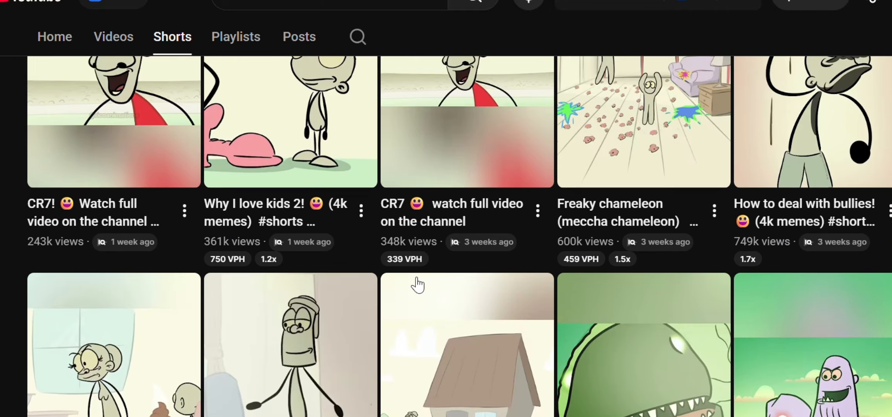
{"action": "scroll", "coordinate": [417, 285], "scroll_direction": "up", "scroll_amount": 8}
{"action": "scroll", "coordinate": [417, 285], "scroll_direction": "up", "scroll_amount": 5}
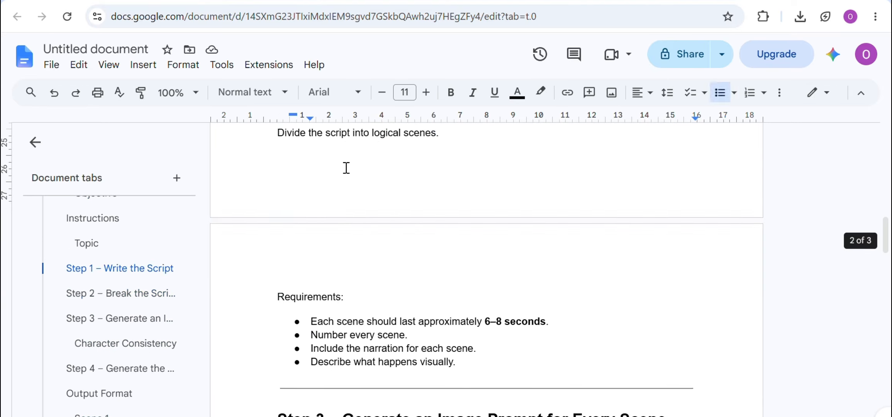
- Copy the stickman prompt from the Google Docs prompt pack, from the first Instructions paragraph through the last Video Animation Prompt placeholder, into a new ChatGPT chat
{"action": "key", "text": "Up"}
{"action": "key", "text": "Up"}
{"action": "key", "text": "Up"}
{"action": "key", "text": "Up"}
{"action": "key", "text": "Up"}
{"action": "key", "text": "Up"}
{"action": "key", "text": "Up"}
{"action": "key", "text": "Up"}
{"action": "key", "text": "Up"}
{"action": "key", "text": "Up"}
{"action": "key", "text": "Up"}
{"action": "key", "text": "Up"}
{"action": "key", "text": "Up"}
{"action": "key", "text": "Up"}
{"action": "key", "text": "Up"}
{"action": "key", "text": "Up"}
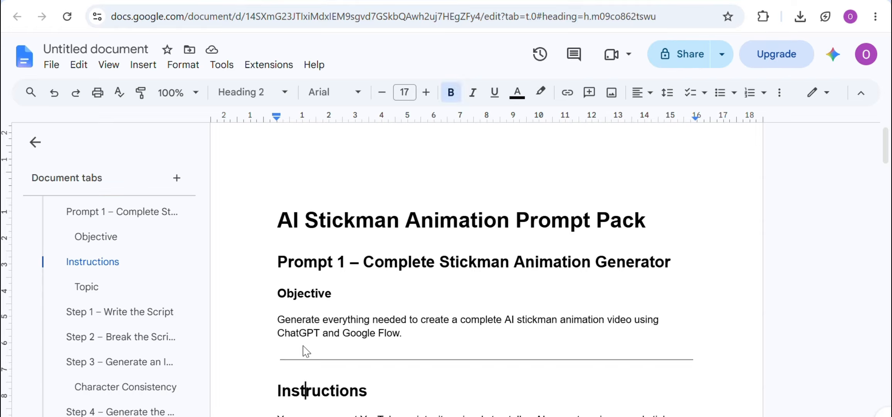
{"action": "key", "text": "Down"}
{"action": "key", "text": "Down"}
{"action": "key", "text": "Down"}
{"action": "key", "text": "Down"}
{"action": "key", "text": "Down"}
{"action": "key", "text": "Down"}
{"action": "key", "text": "Down"}
{"action": "key", "text": "Down"}
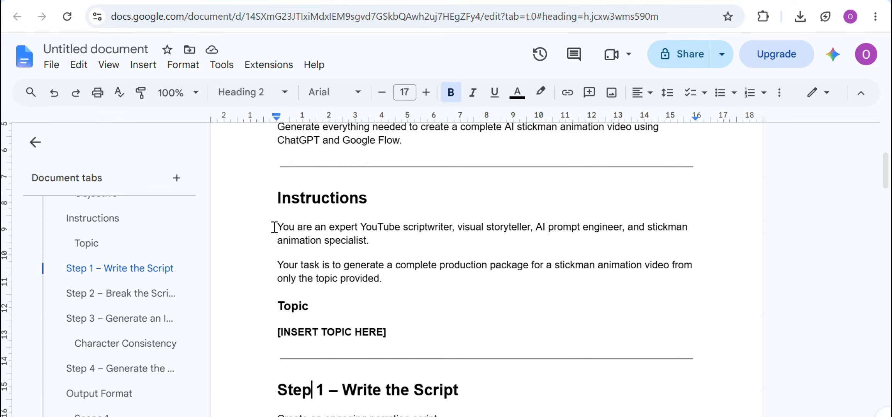
{"action": "left_click_drag", "start_coordinate": [274, 227], "coordinate": [404, 416]}
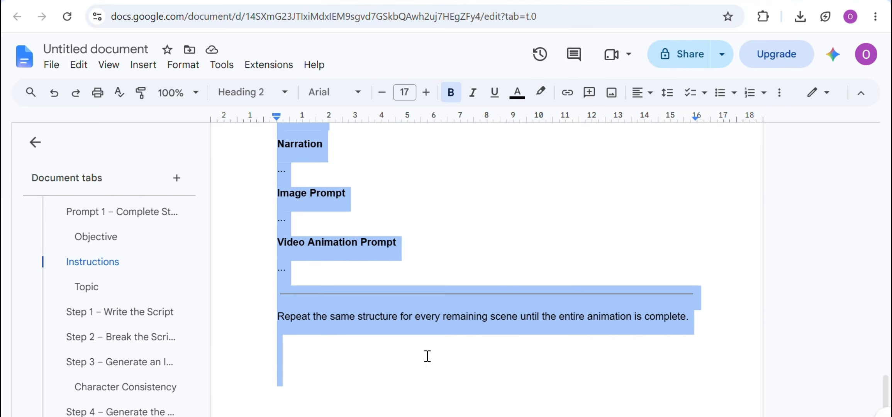
{"action": "left_click_drag", "start_coordinate": [428, 356], "coordinate": [437, 278]}
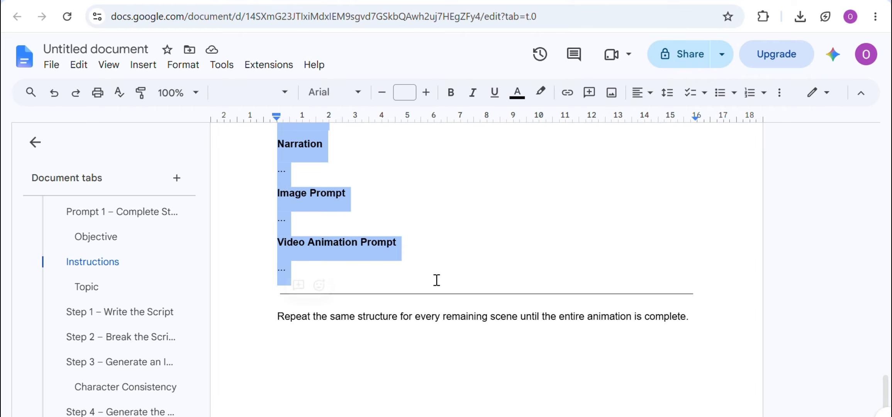
{"action": "left_click", "coordinate": [265, 3]}
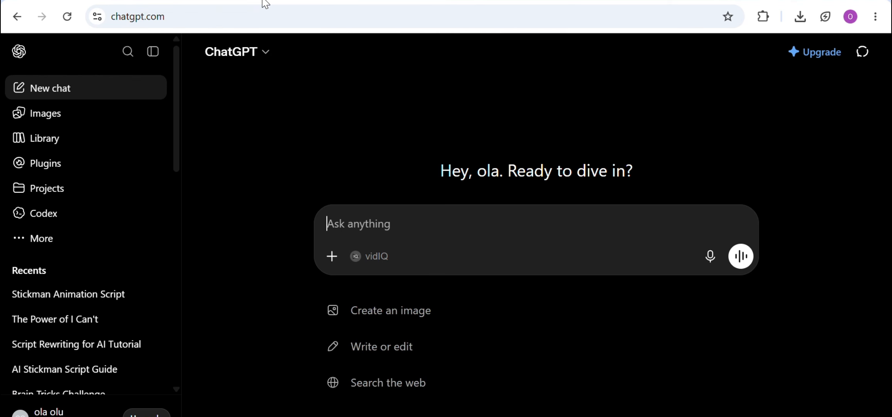
{"action": "key", "text": "ctrl+v"}
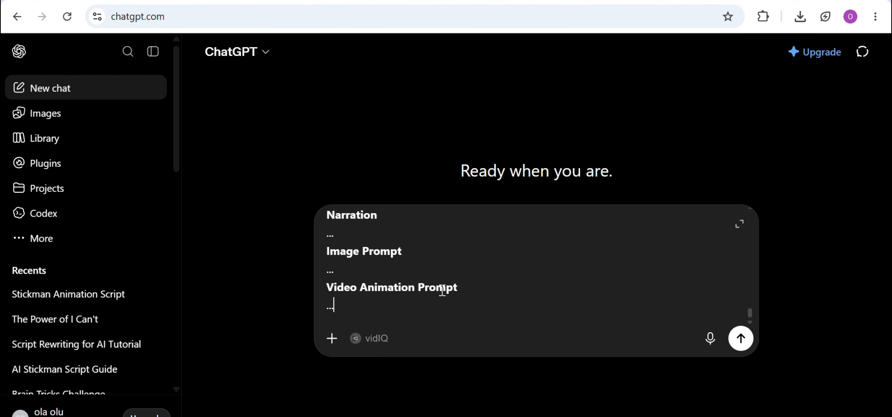
- Replace the prompt's topic placeholder with "Why 99% of People Never Change" and submit the prompt
{"action": "scroll", "coordinate": [441, 290], "scroll_direction": "up", "scroll_amount": 5}
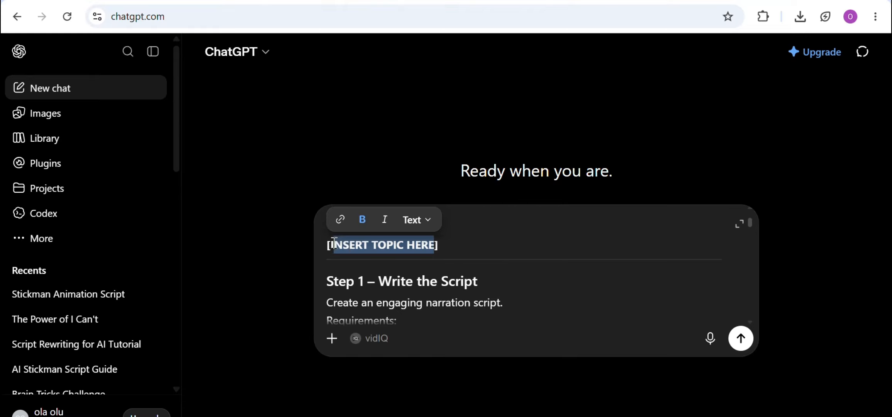
{"action": "type", "text": "Why 99% of People Never Change"}
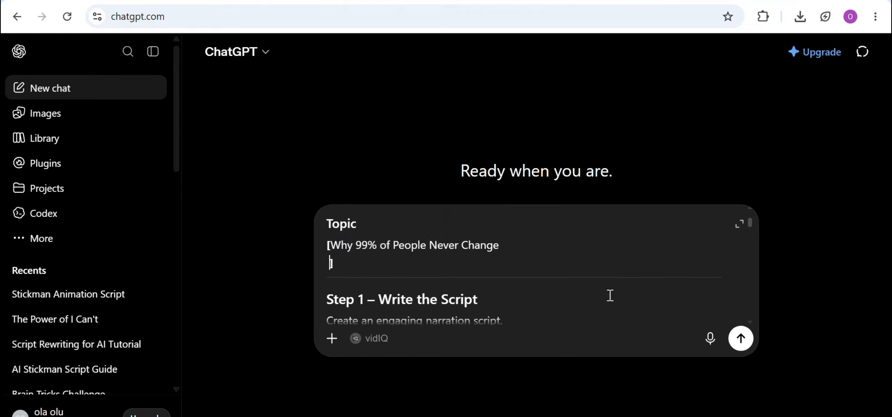
{"action": "key", "text": "BackSpace"}
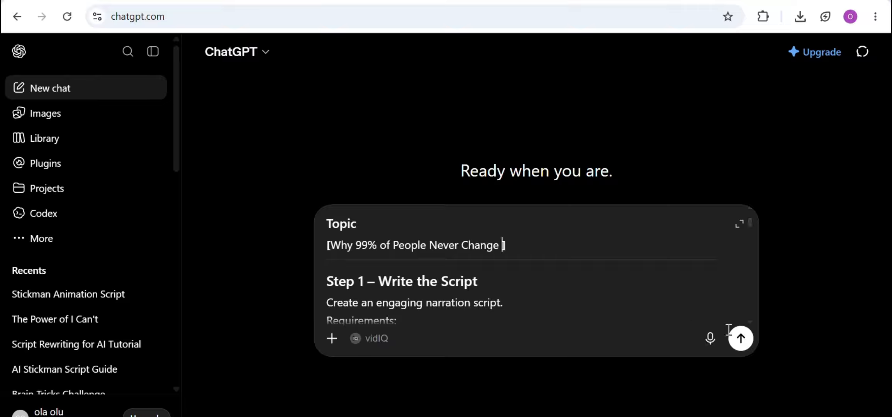
{"action": "key", "text": "Return"}
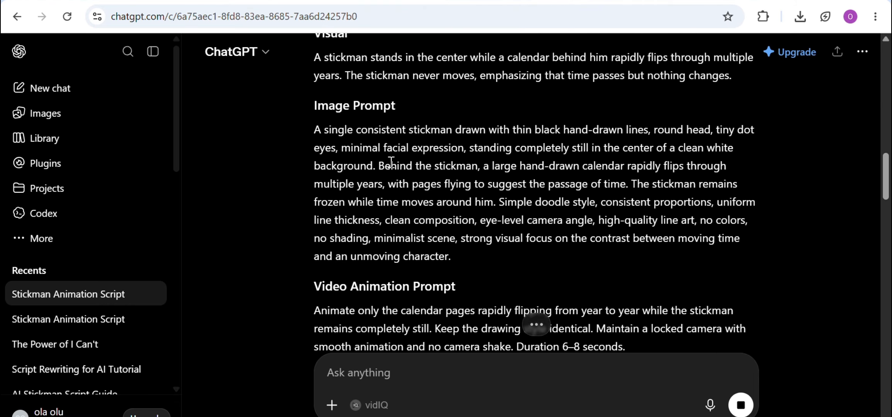
- Read through the generated scenes, checking each one's narration, visual description, image prompt and video animation prompt
{"action": "scroll", "coordinate": [391, 163], "scroll_direction": "down", "scroll_amount": 2}
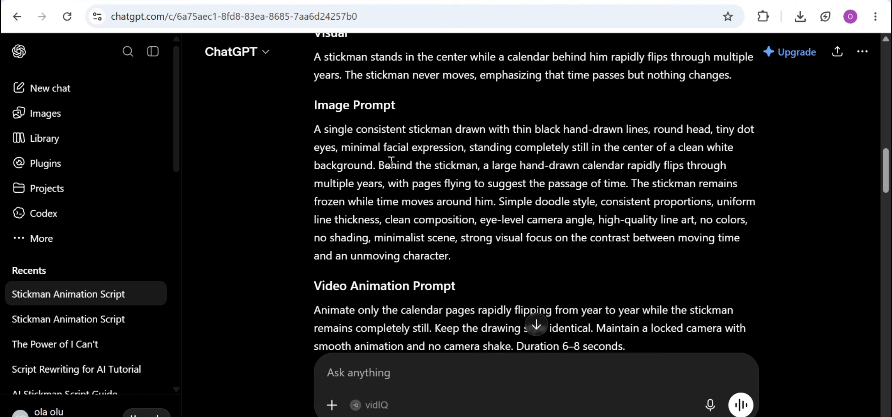
{"action": "scroll", "coordinate": [391, 162], "scroll_direction": "up", "scroll_amount": 2}
{"action": "scroll", "coordinate": [391, 162], "scroll_direction": "down", "scroll_amount": 1}
{"action": "scroll", "coordinate": [391, 162], "scroll_direction": "down", "scroll_amount": 6}
{"action": "scroll", "coordinate": [389, 161], "scroll_direction": "down", "scroll_amount": 15}
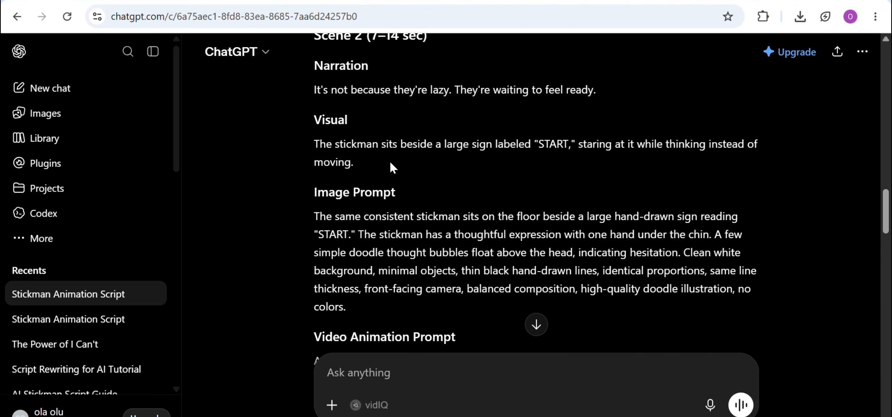
{"action": "scroll", "coordinate": [390, 161], "scroll_direction": "down", "scroll_amount": 15}
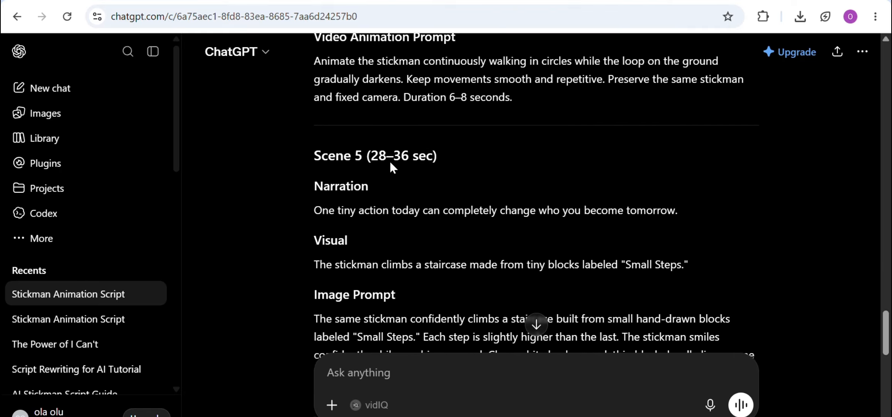
{"action": "scroll", "coordinate": [390, 161], "scroll_direction": "down", "scroll_amount": 12}
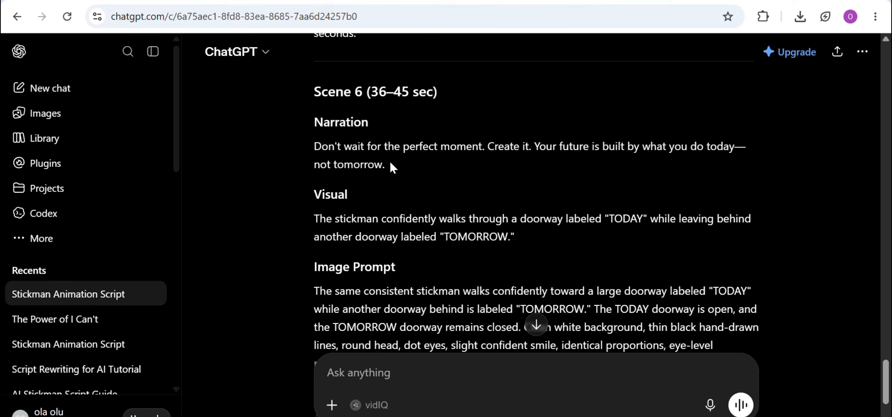
{"action": "scroll", "coordinate": [390, 161], "scroll_direction": "up", "scroll_amount": 6}
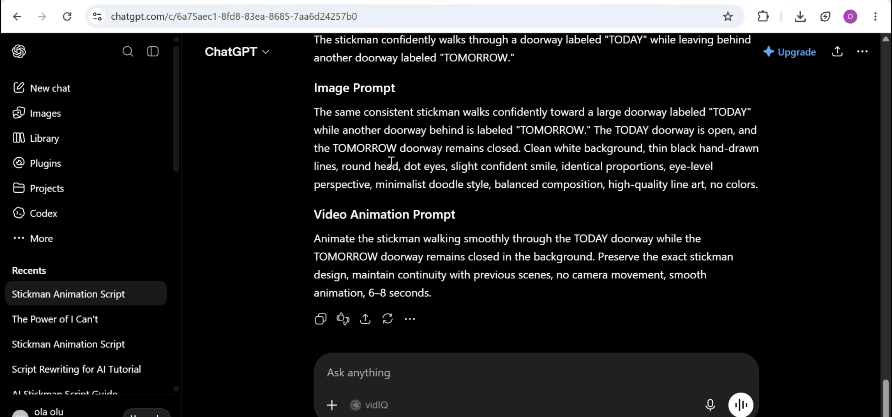
{"action": "scroll", "coordinate": [390, 162], "scroll_direction": "up", "scroll_amount": 12}
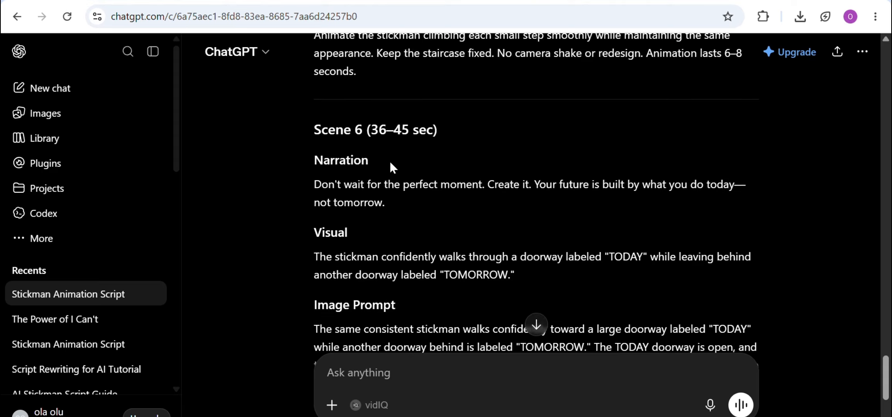
{"action": "scroll", "coordinate": [391, 162], "scroll_direction": "up", "scroll_amount": 20}
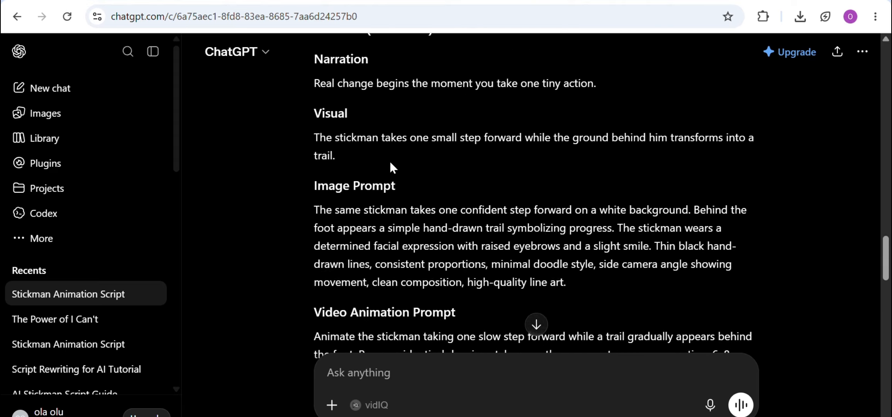
- Switch to Google Flow and set the project's generation to a single portrait image with Nano Banana 2
{"action": "left_click", "coordinate": [377, 2]}
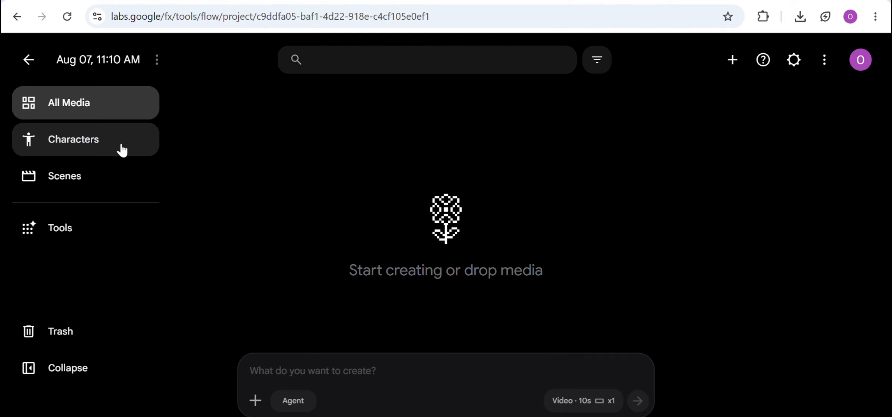
{"action": "left_click", "coordinate": [122, 148]}
{"action": "left_click", "coordinate": [572, 391]}
{"action": "left_click", "coordinate": [574, 372]}
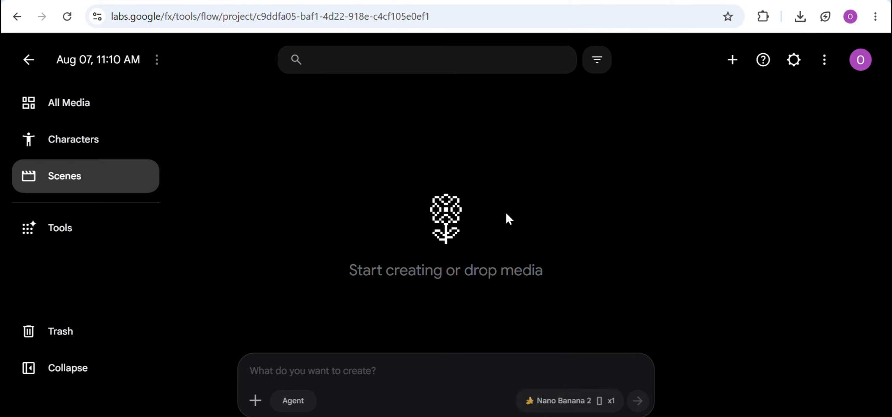
{"action": "left_click", "coordinate": [400, 332]}
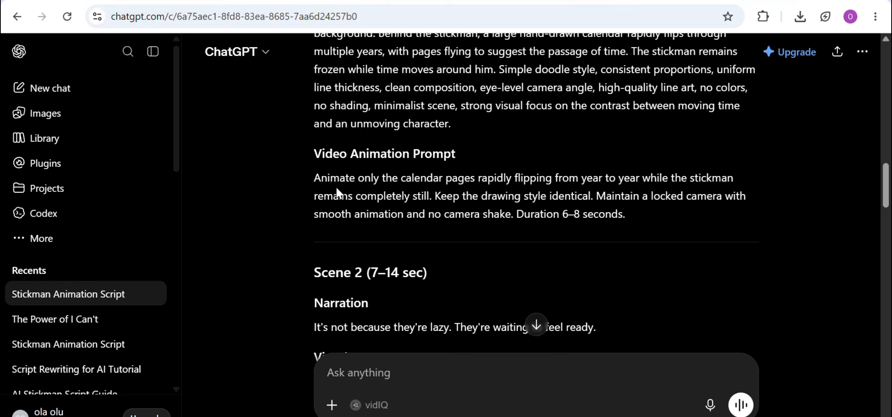
- Copy Scene 1's image prompt from ChatGPT and generate its image in Google Flow
{"action": "scroll", "coordinate": [335, 187], "scroll_direction": "up", "scroll_amount": 7}
{"action": "scroll", "coordinate": [338, 187], "scroll_direction": "down", "scroll_amount": 1}
{"action": "triple_click", "coordinate": [338, 187]}
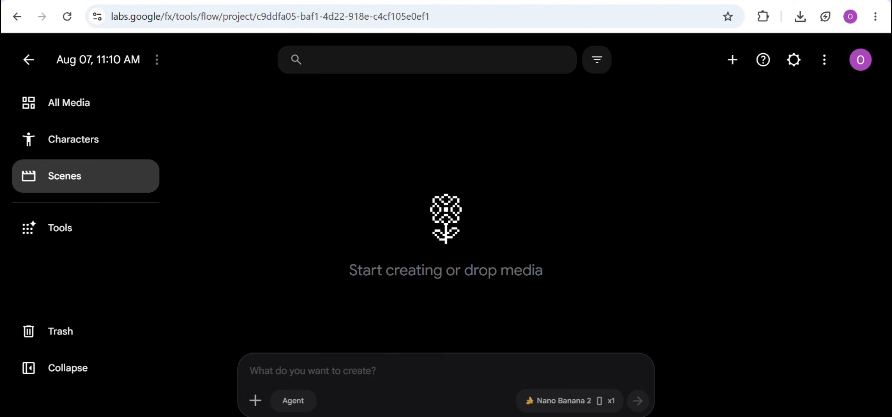
{"action": "type", "text": "A single consistent stickman drawn with thin black hand-drawn lines, round head, tiny dot eyes, minimal facial expression, standing completely still in the center of a clean white background. Behind the stickman, a large hand-drawn calendar rapidly flips through multiple years, with pages flying to suggest the passage of time. The stickman remains frozen while time moves around him. Simple doodle style, consistent proportions, uniform line thickness, clean composition, eye-level camera angle, high-quality line art, no colors, no shading, minimalist scene, strong visual focus on the contrast between moving time and an unmoving character."}
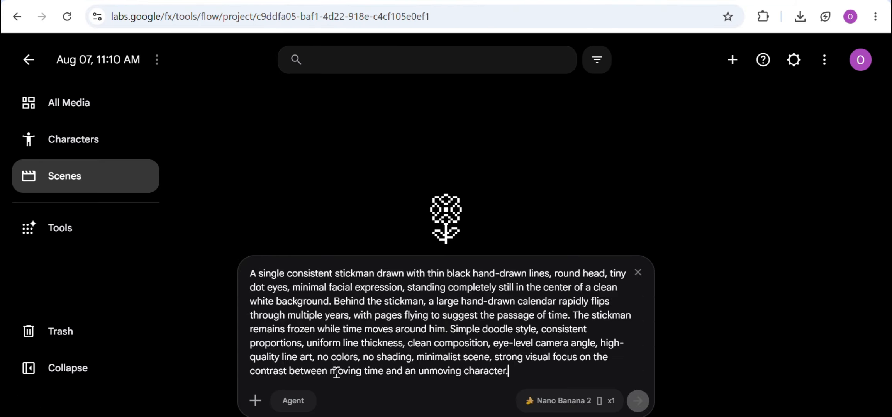
{"action": "key", "text": "Return"}
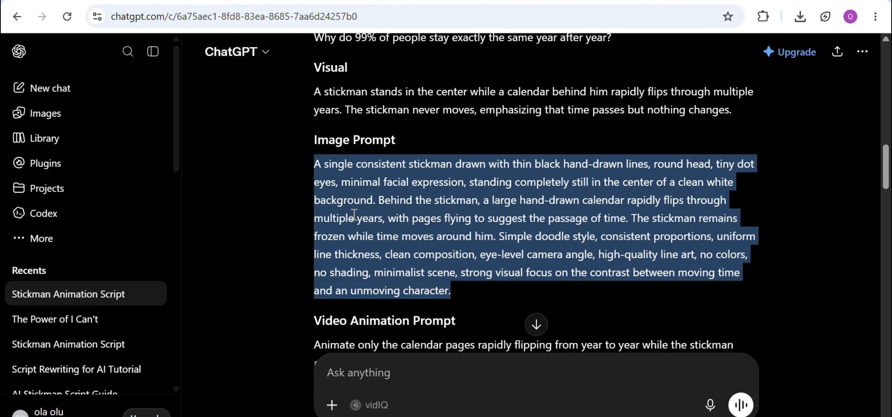
- Copy Scene 2's image prompt from ChatGPT and generate the START sign image in Google Flow
{"action": "scroll", "coordinate": [364, 225], "scroll_direction": "down", "scroll_amount": 8}
{"action": "triple_click", "coordinate": [532, 248]}
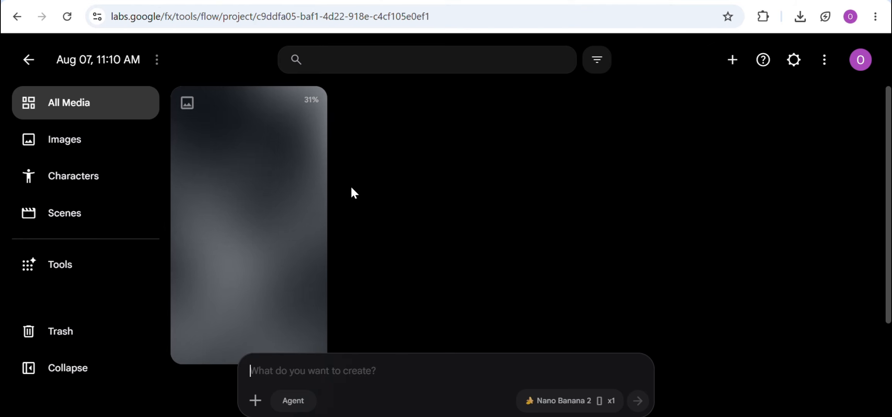
{"action": "type", "text": "The same consistent stickman sits on the floor beside a large hand-drawn sign reading \"START.\" The stickman has a thoughtful expression with one hand under the chin. A few simple doodle thought bubbles float above the head, indicating hesitation. Clean white background, minimal objects, thin black hand-drawn lines, identical proportions, same line thickness, front-facing camera, balanced composition, high-quality doodle illustration, no colors."}
{"action": "key", "text": "Return"}
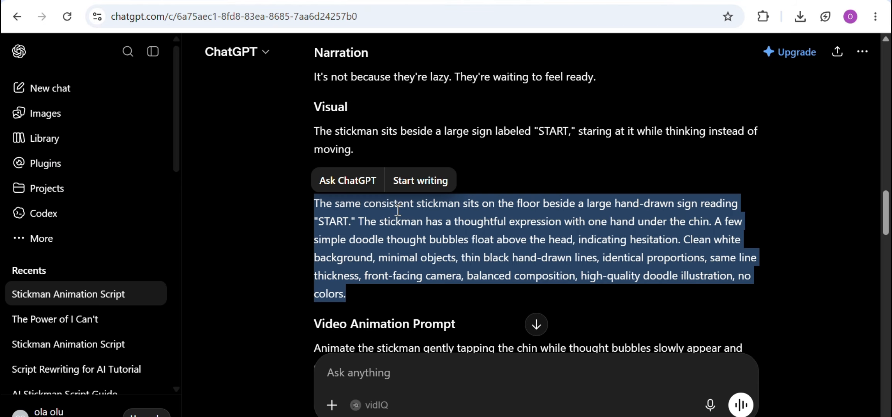
- Generate the Scene 3 and Scene 4 images in Google Flow from their ChatGPT image prompts
{"action": "scroll", "coordinate": [428, 123], "scroll_direction": "down", "scroll_amount": 12}
{"action": "triple_click", "coordinate": [428, 124]}
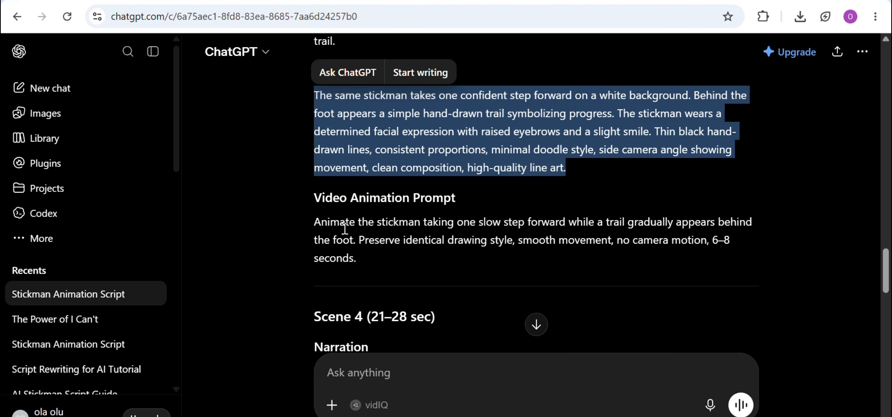
{"action": "scroll", "coordinate": [344, 228], "scroll_direction": "down", "scroll_amount": 8}
{"action": "triple_click", "coordinate": [342, 235]}
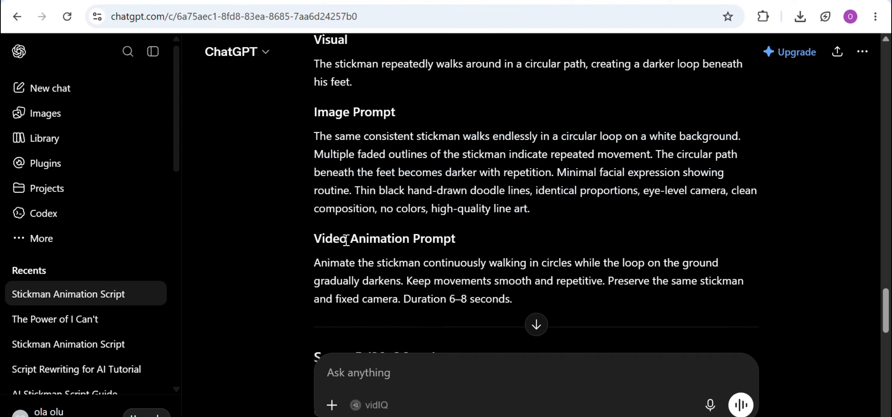
- Generate the Scene 5 and Scene 6 images in Google Flow from their ChatGPT image prompts
{"action": "scroll", "coordinate": [344, 239], "scroll_direction": "down", "scroll_amount": 5}
{"action": "triple_click", "coordinate": [347, 246]}
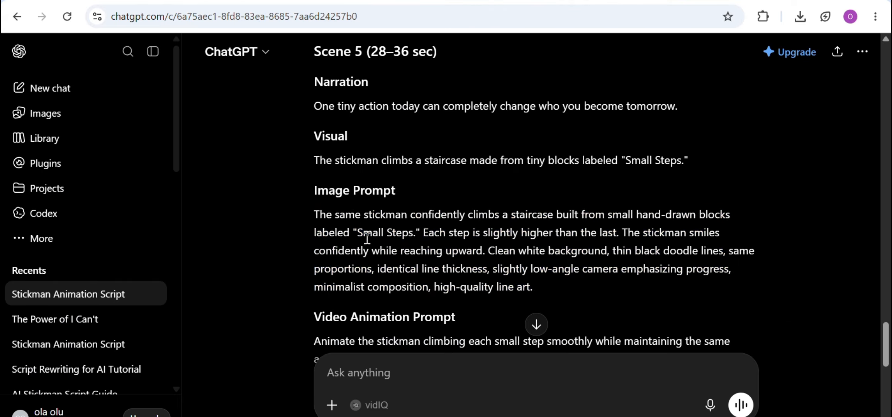
{"action": "scroll", "coordinate": [364, 238], "scroll_direction": "down", "scroll_amount": 5}
{"action": "scroll", "coordinate": [367, 243], "scroll_direction": "down", "scroll_amount": 2}
{"action": "triple_click", "coordinate": [368, 239]}
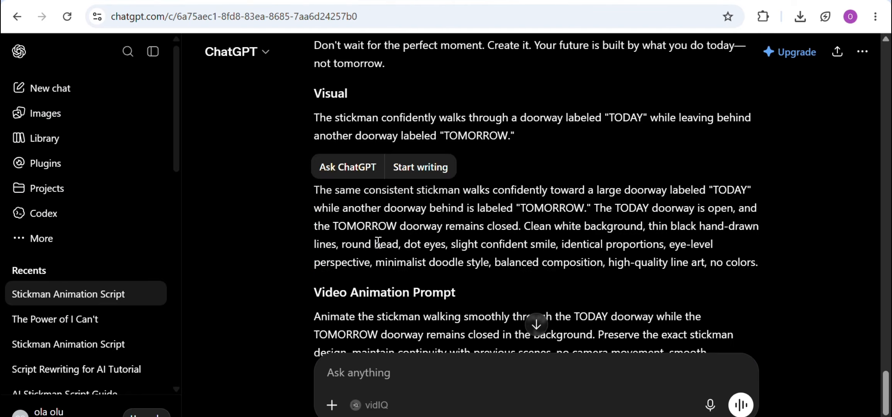
{"action": "scroll", "coordinate": [374, 74], "scroll_direction": "down", "scroll_amount": 3}
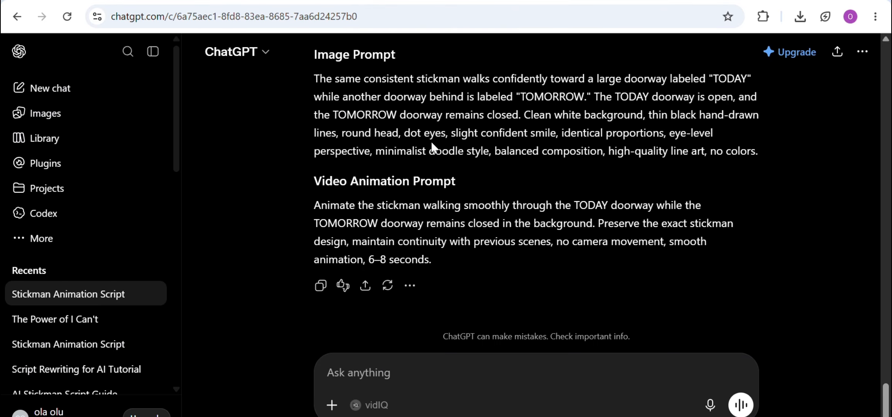
- Copy Scene 1's video animation prompt from ChatGPT and start animating the calendar stickman image in Google Flow
{"action": "scroll", "coordinate": [432, 142], "scroll_direction": "down", "scroll_amount": 10}
{"action": "scroll", "coordinate": [431, 142], "scroll_direction": "up", "scroll_amount": 10}
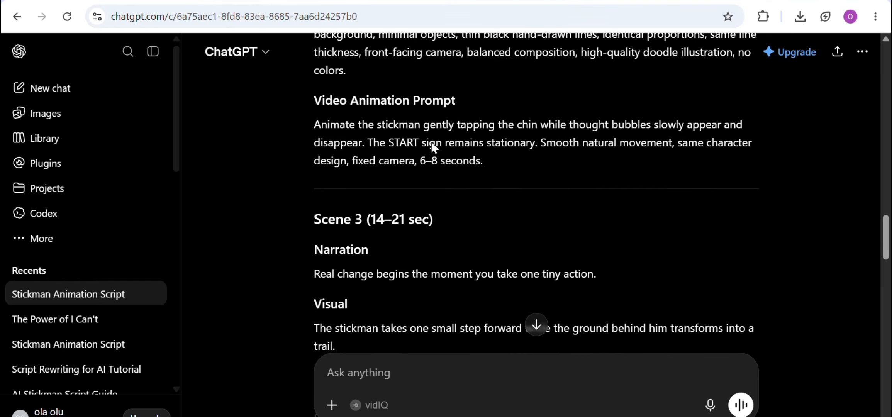
{"action": "triple_click", "coordinate": [429, 156]}
{"action": "key", "text": "ctrl+c"}
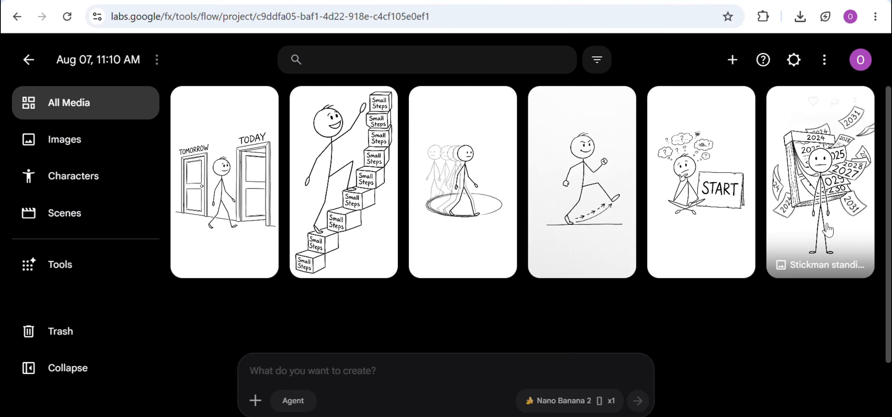
{"action": "left_click", "coordinate": [854, 105]}
{"action": "left_click", "coordinate": [815, 193]}
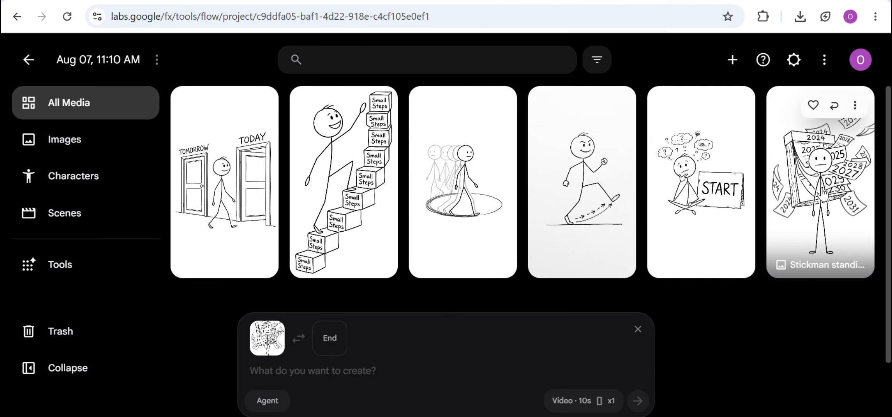
- Set the video to Ingredients mode and 6 seconds, and generate it with the copied Scene 1 animation prompt
{"action": "left_click", "coordinate": [605, 401]}
{"action": "left_click", "coordinate": [506, 314]}
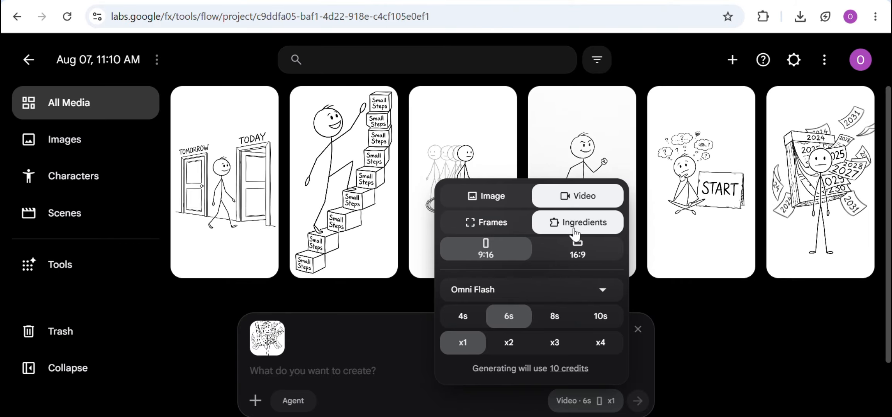
{"action": "left_click", "coordinate": [418, 319]}
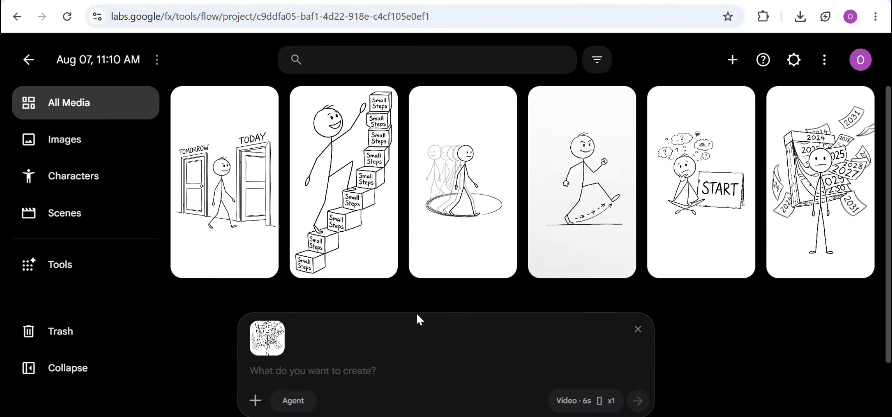
{"action": "left_click", "coordinate": [385, 373]}
{"action": "key", "text": "ctrl+v"}
{"action": "key", "text": "Return"}
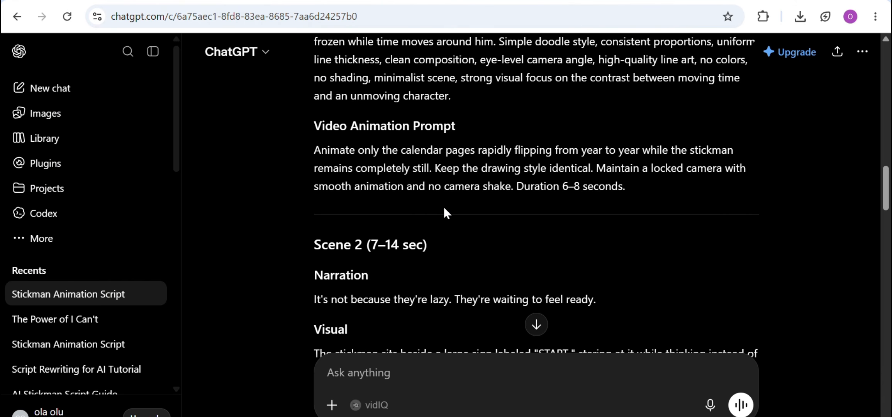
- Copy Scene 2's video animation prompt from ChatGPT and animate the START sign image with it in Google Flow
{"action": "scroll", "coordinate": [442, 208], "scroll_direction": "down", "scroll_amount": 9}
{"action": "triple_click", "coordinate": [437, 237]}
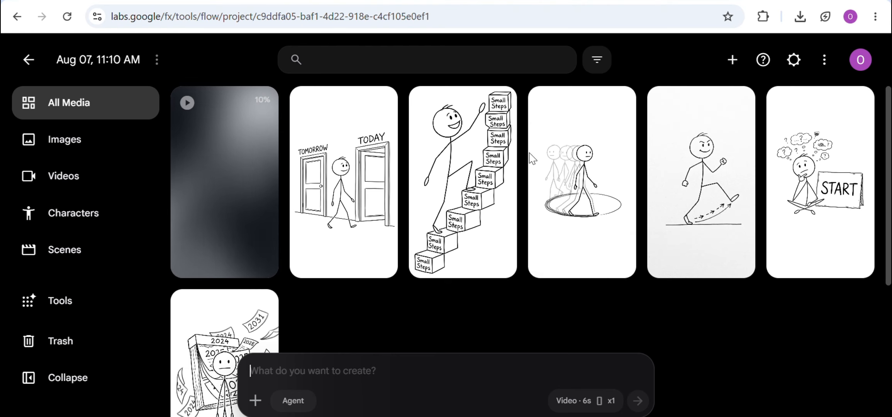
{"action": "left_click", "coordinate": [855, 105]}
{"action": "left_click", "coordinate": [824, 193]}
{"action": "key", "text": "ctrl+v"}
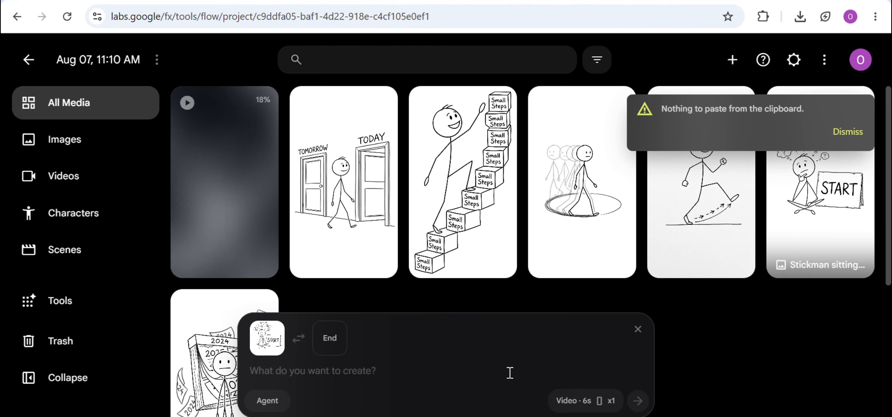
{"action": "key", "text": "Return"}
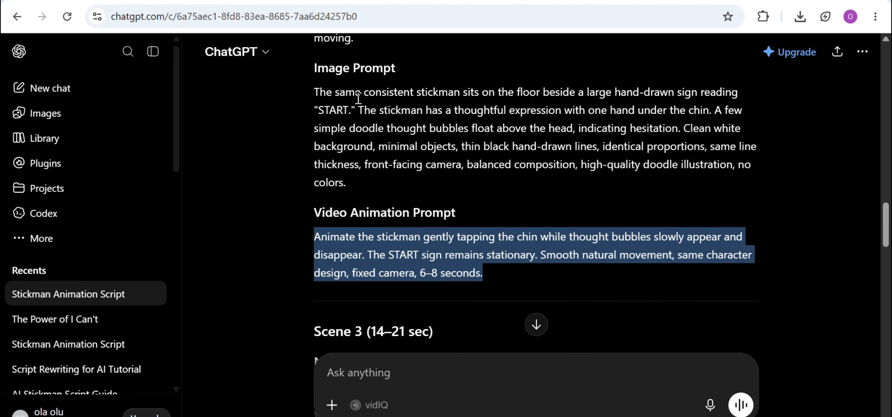
- Copy Scene 3's video animation prompt from ChatGPT and animate the image of the stickman stepping forward in Google Flow
{"action": "scroll", "coordinate": [385, 176], "scroll_direction": "down", "scroll_amount": 8}
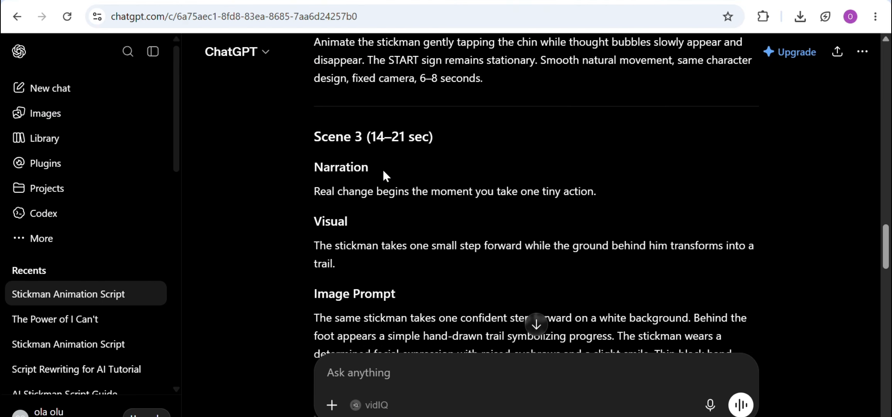
{"action": "triple_click", "coordinate": [338, 265]}
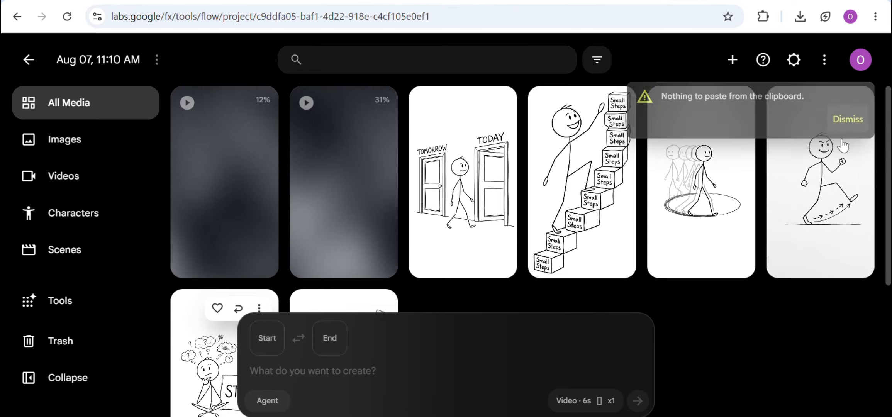
{"action": "left_click", "coordinate": [851, 140]}
{"action": "left_click", "coordinate": [27, 63]}
{"action": "left_click", "coordinate": [855, 105]}
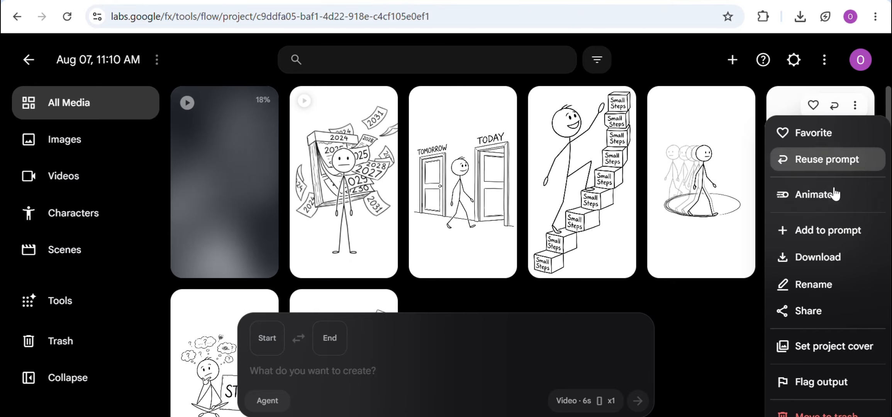
{"action": "left_click", "coordinate": [830, 193]}
{"action": "key", "text": "ctrl+v"}
{"action": "key", "text": "Return"}
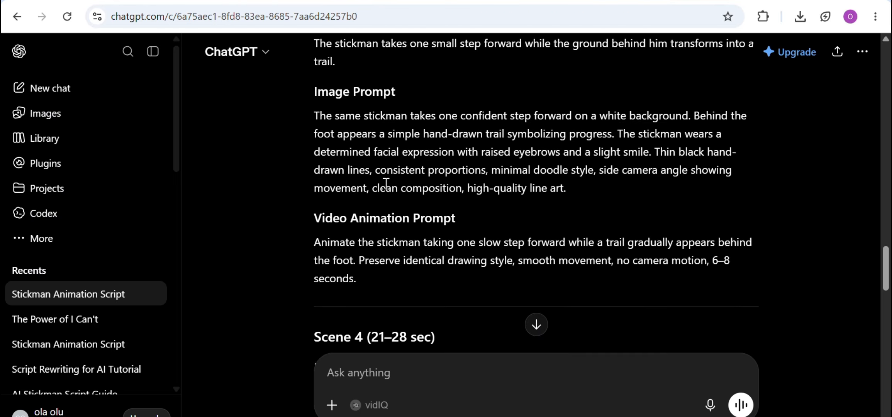
- Copy Scene 4's video animation prompt from ChatGPT and animate the circular loop image with it in Google Flow
{"action": "scroll", "coordinate": [386, 184], "scroll_direction": "down", "scroll_amount": 5}
{"action": "triple_click", "coordinate": [386, 184]}
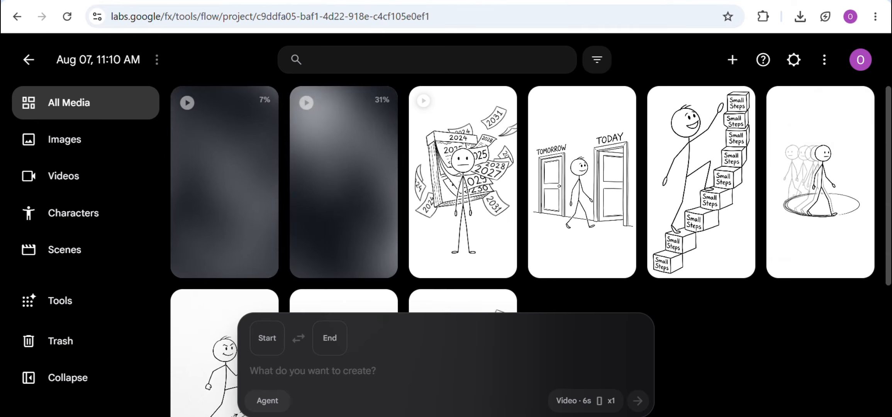
{"action": "left_click", "coordinate": [855, 105]}
{"action": "left_click", "coordinate": [830, 193]}
{"action": "left_click", "coordinate": [485, 384]}
{"action": "key", "text": "ctrl+v"}
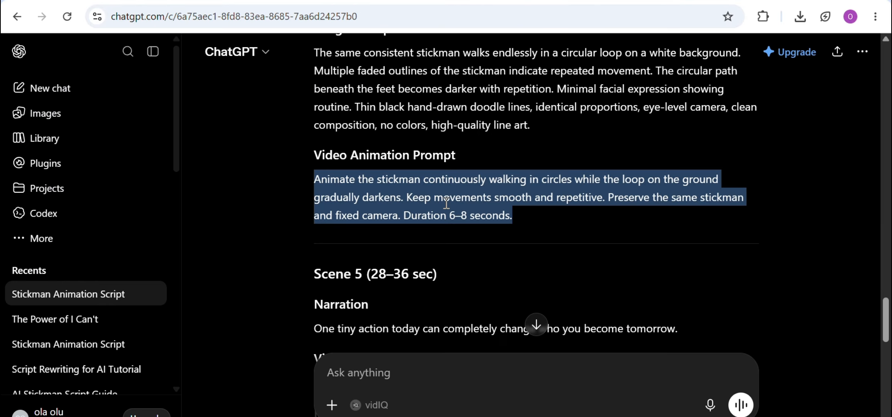
- Copy Scene 5's video animation prompt from ChatGPT and animate the Small Steps staircase image in Google Flow
{"action": "scroll", "coordinate": [447, 204], "scroll_direction": "down", "scroll_amount": 10}
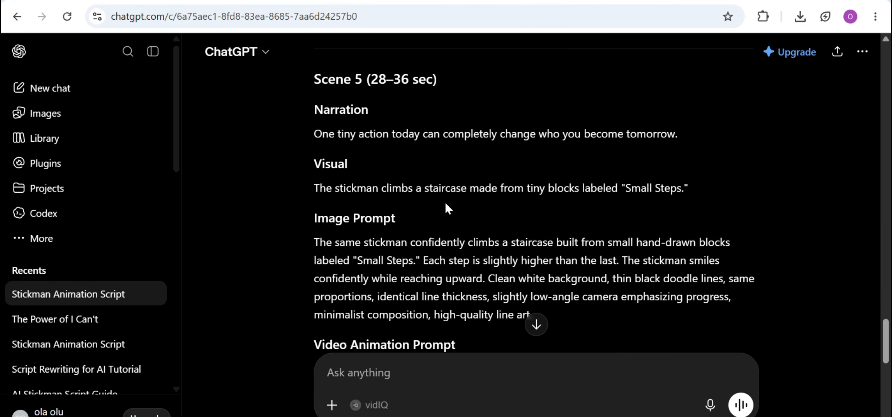
{"action": "double_click", "coordinate": [435, 122]}
{"action": "triple_click", "coordinate": [435, 122]}
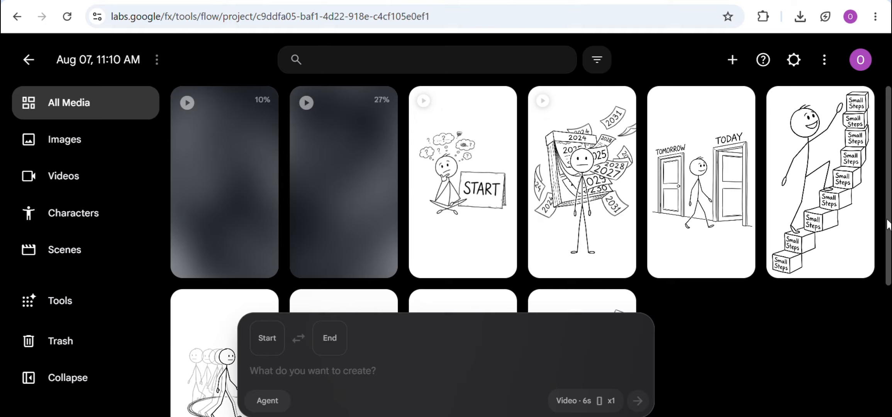
{"action": "left_click", "coordinate": [855, 105]}
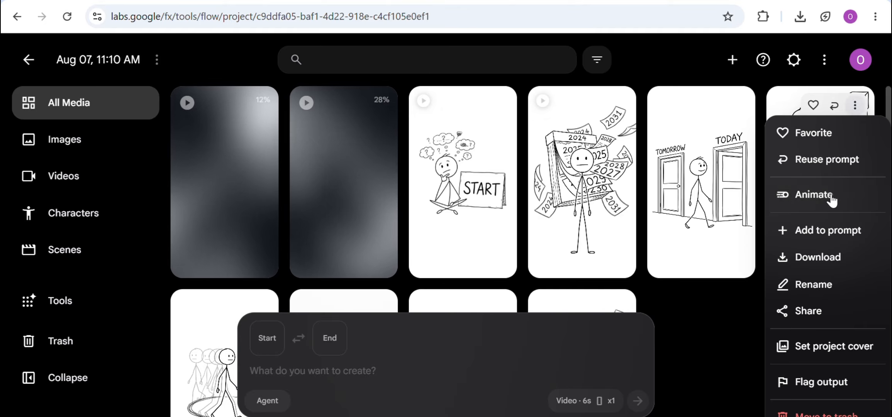
{"action": "left_click", "coordinate": [829, 195]}
{"action": "left_click", "coordinate": [344, 367]}
{"action": "key", "text": "ctrl+v"}
{"action": "key", "text": "Return"}
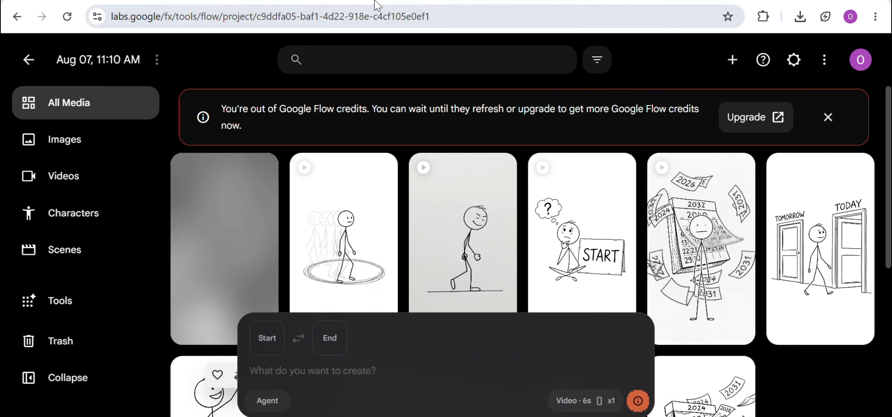
- Download the calendar video and the START sign video at 720p original size
{"action": "left_click", "coordinate": [736, 173]}
{"action": "mouse_move", "coordinate": [706, 322]}
{"action": "left_click", "coordinate": [639, 336]}
{"action": "left_click", "coordinate": [617, 172]}
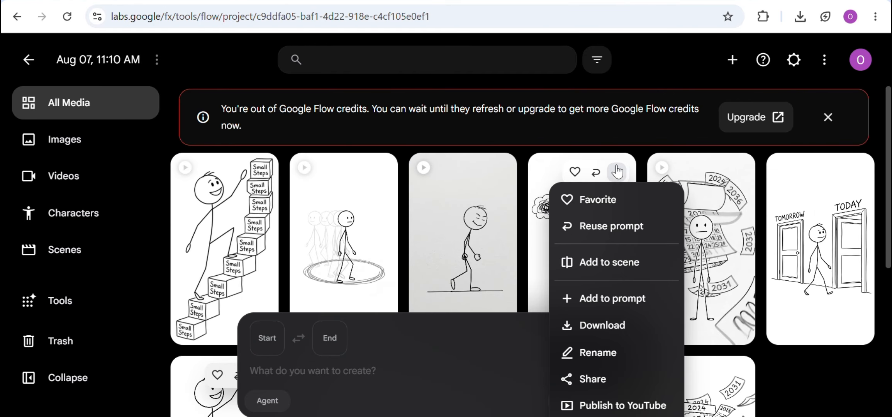
{"action": "mouse_move", "coordinate": [656, 324]}
{"action": "left_click", "coordinate": [706, 332]}
- Download the stepping-forward video and the circular loop video at 720p original size
{"action": "left_click", "coordinate": [497, 172]}
{"action": "mouse_move", "coordinate": [498, 324]}
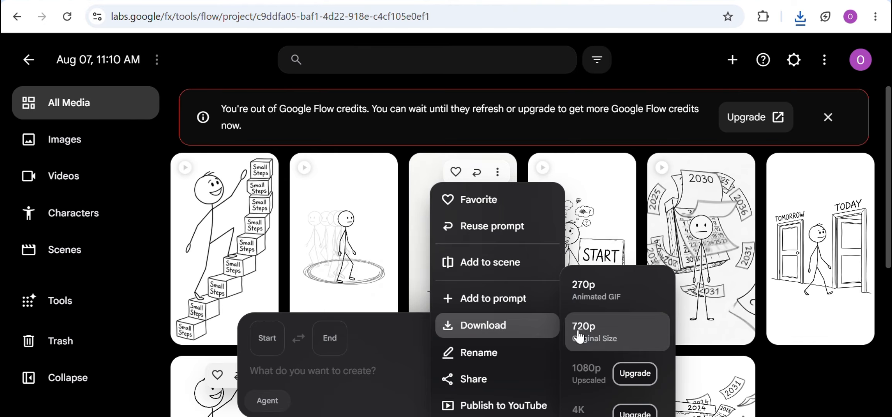
{"action": "left_click", "coordinate": [581, 335]}
{"action": "left_click", "coordinate": [378, 172]}
{"action": "mouse_move", "coordinate": [384, 323]}
{"action": "left_click", "coordinate": [463, 328]}
- Download the Small Steps staircase video at 720p original size
{"action": "left_click", "coordinate": [259, 172]}
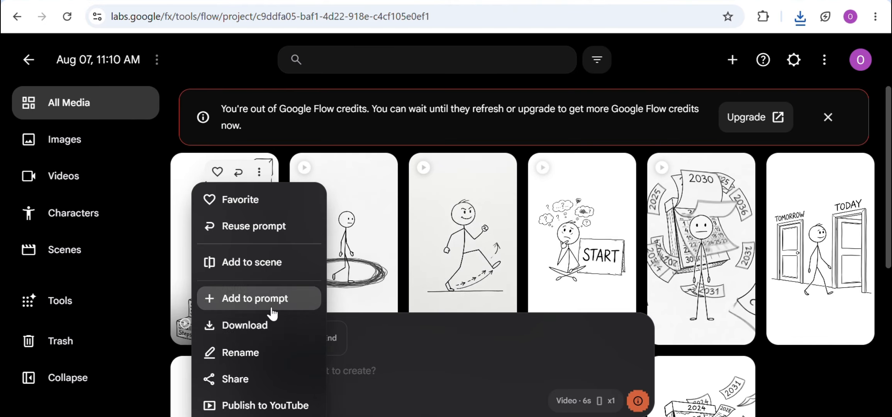
{"action": "left_click", "coordinate": [259, 172]}
{"action": "mouse_move", "coordinate": [251, 326]}
{"action": "left_click", "coordinate": [386, 330]}
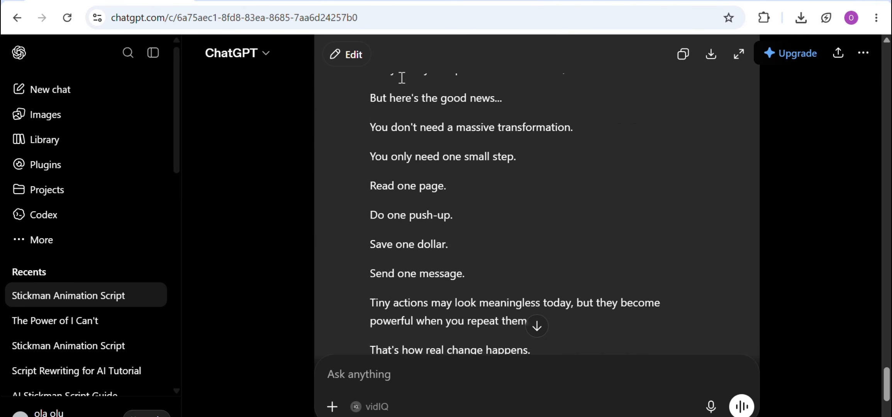
- Copy the full voiceover script from ChatGPT into the text-to-speech field of GenAIPro's AI Voiceover Studio
{"action": "scroll", "coordinate": [401, 77], "scroll_direction": "up", "scroll_amount": 10}
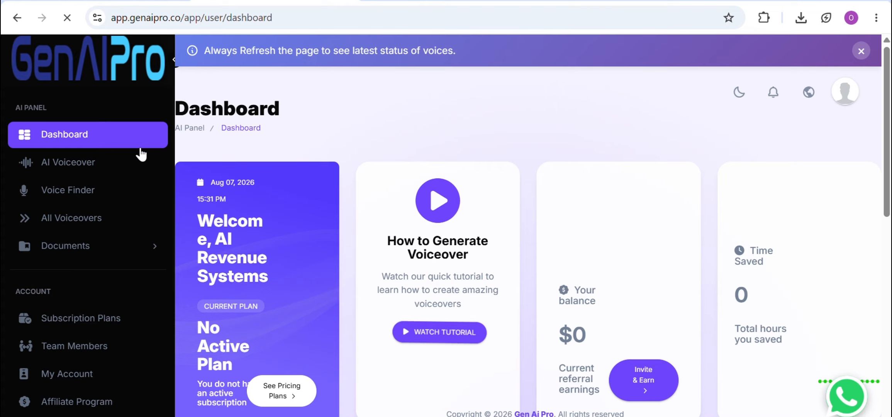
{"action": "left_click", "coordinate": [125, 167]}
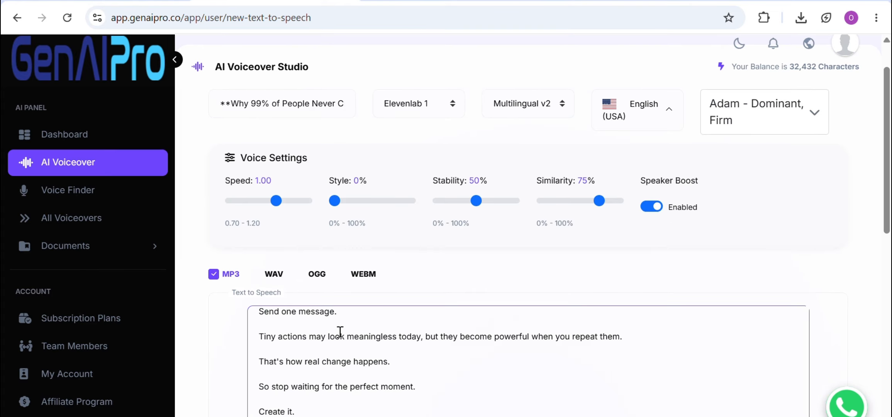
- Find the Isaac (clean, modern) voice in the Voice Library and select it for the voiceover
{"action": "scroll", "coordinate": [340, 332], "scroll_direction": "down", "scroll_amount": 1}
{"action": "left_click", "coordinate": [757, 75]}
{"action": "left_click", "coordinate": [215, 116]}
{"action": "left_click", "coordinate": [147, 157]}
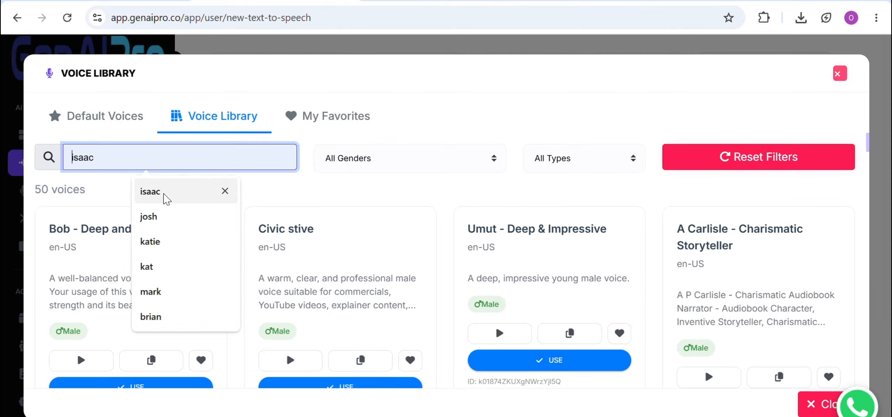
{"action": "left_click", "coordinate": [164, 193]}
- Generate the speech from the pasted script and download the resulting "Why 99% of People Never Change" MP3
{"action": "scroll", "coordinate": [532, 270], "scroll_direction": "down", "scroll_amount": 5}
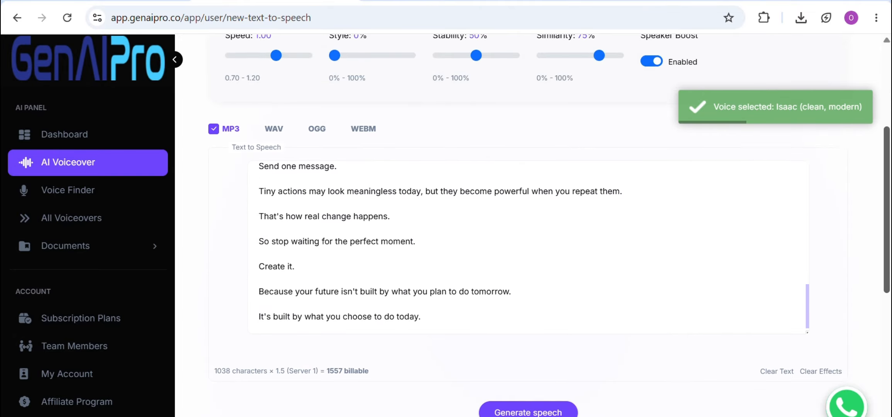
{"action": "left_click", "coordinate": [554, 361]}
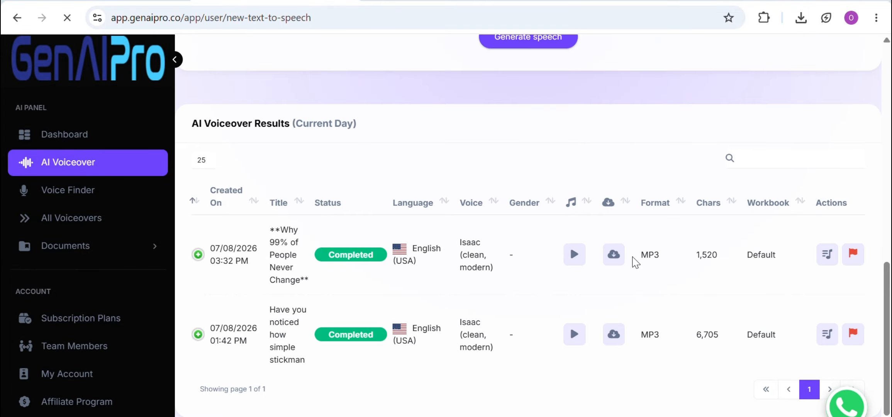
{"action": "left_click", "coordinate": [615, 256]}
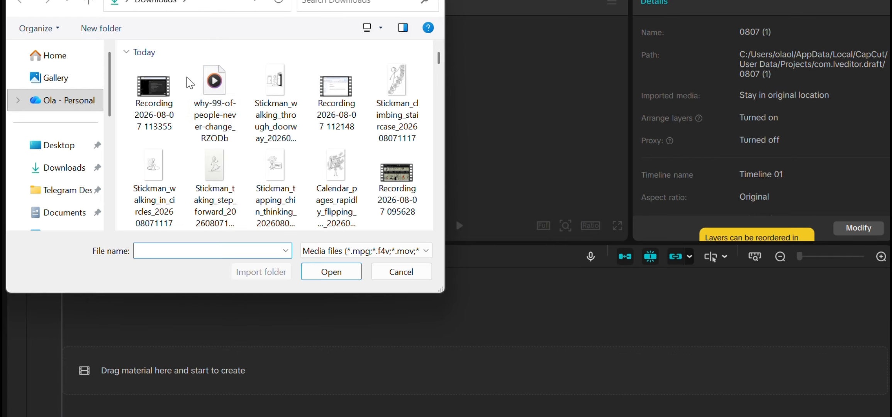
- Switch to CapCut, import the stickman clips and voiceover from Downloads, and delete the screen recording from the imported media
{"action": "left_click", "coordinate": [199, 81]}
{"action": "left_click_drag", "start_coordinate": [128, 81], "coordinate": [425, 222]}
{"action": "left_click", "coordinate": [338, 272]}
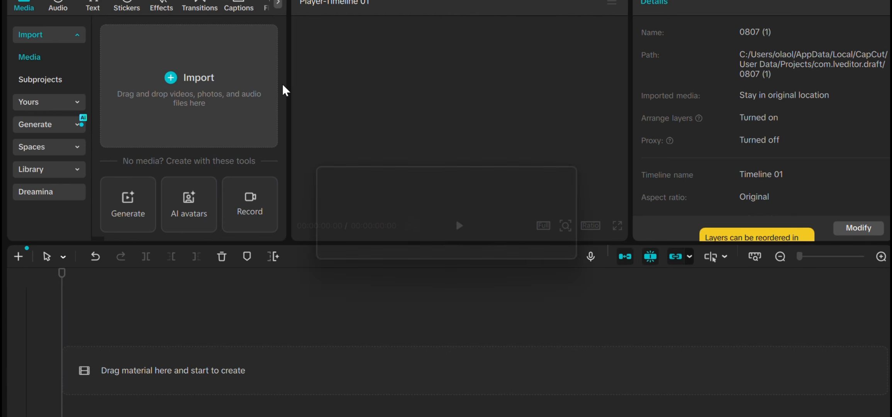
{"action": "left_click", "coordinate": [228, 33]}
{"action": "left_click", "coordinate": [282, 66]}
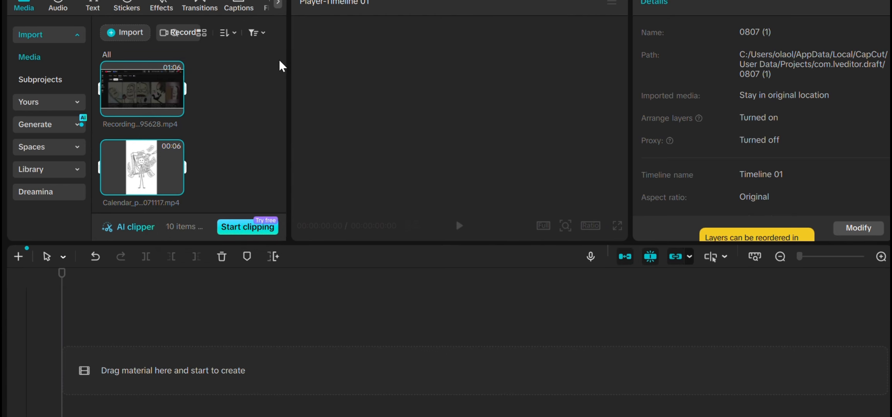
{"action": "left_click", "coordinate": [185, 97]}
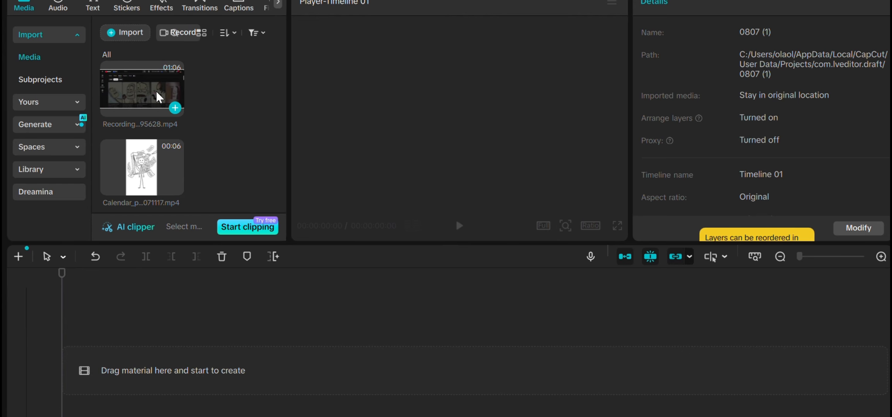
{"action": "key", "text": "Delete"}
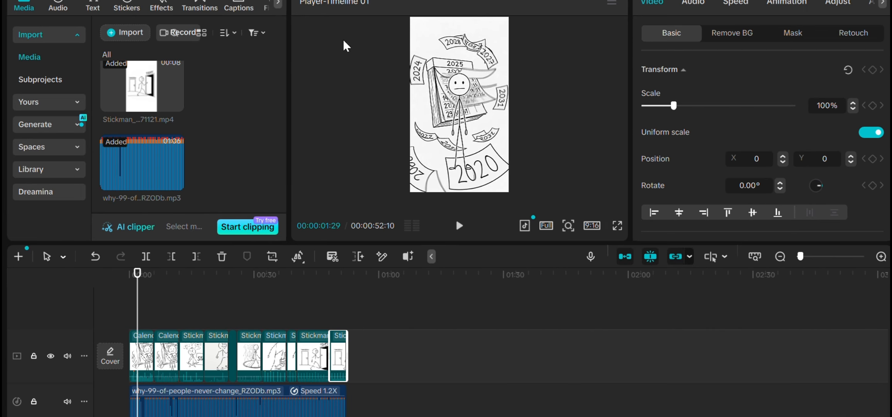
- Import the track "Sample Mind - Freedom Trail Studio", place it from the timeline start beneath the voiceover, and preview the mix
{"action": "left_click", "coordinate": [125, 32]}
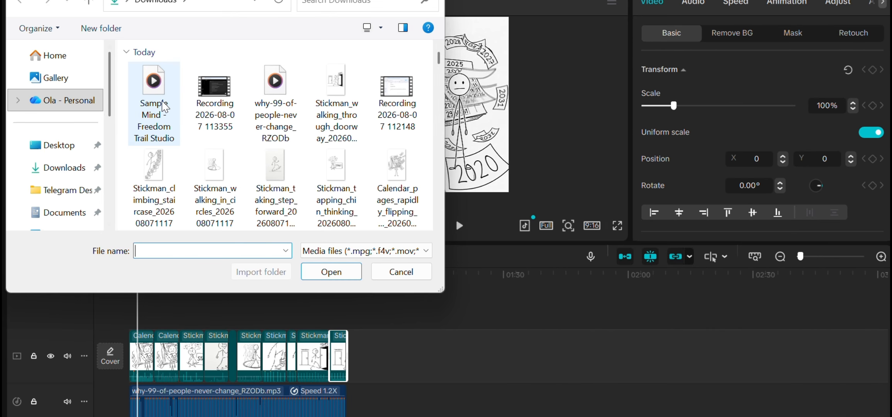
{"action": "double_click", "coordinate": [154, 97]}
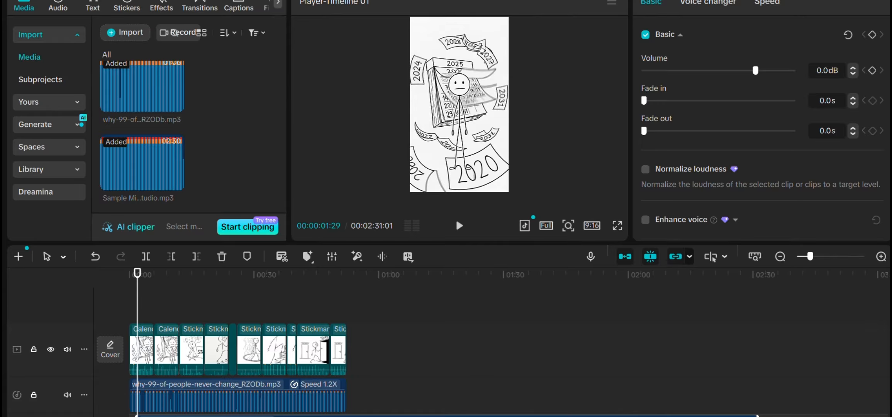
{"action": "left_click", "coordinate": [279, 393]}
{"action": "left_click", "coordinate": [458, 227]}
{"action": "left_click", "coordinate": [459, 227]}
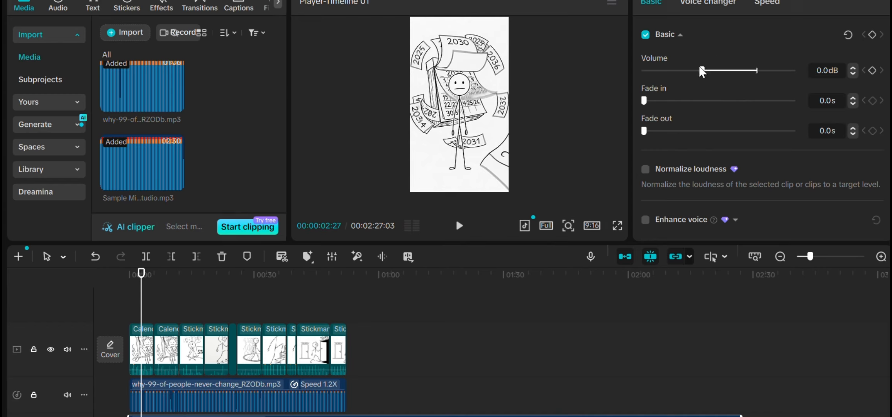
- Lower the background music volume to -28.9 dB and play back a short section
{"action": "left_click_drag", "start_coordinate": [700, 72], "coordinate": [702, 71]}
{"action": "key", "text": "space"}
{"action": "key", "text": "space"}
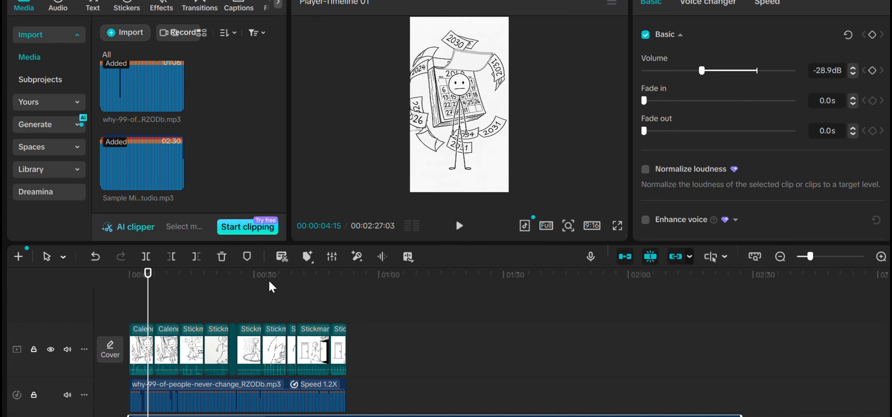
- Trim the background music to end with the last clip at 00:00:52:10 and play the video from the start
{"action": "left_click", "coordinate": [348, 312]}
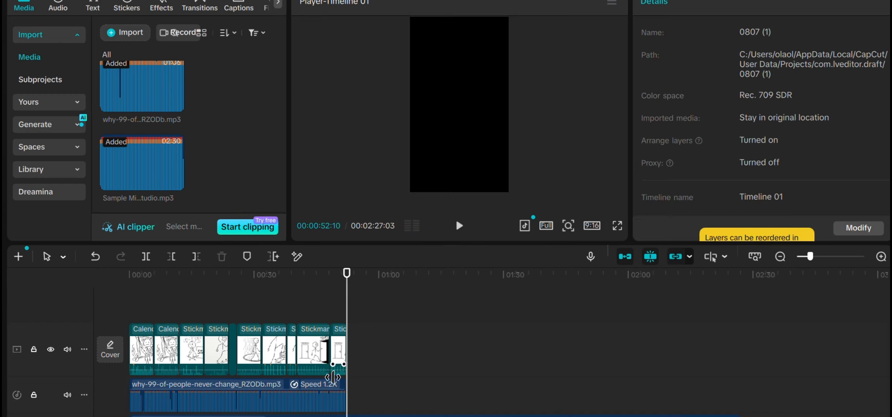
{"action": "left_click", "coordinate": [333, 416]}
{"action": "left_click", "coordinate": [198, 257]}
{"action": "left_click_drag", "start_coordinate": [201, 305], "coordinate": [123, 304]}
{"action": "key", "text": "space"}
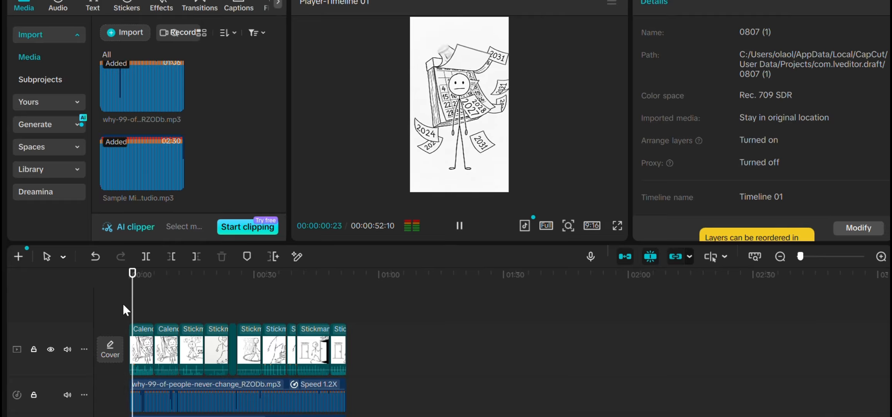